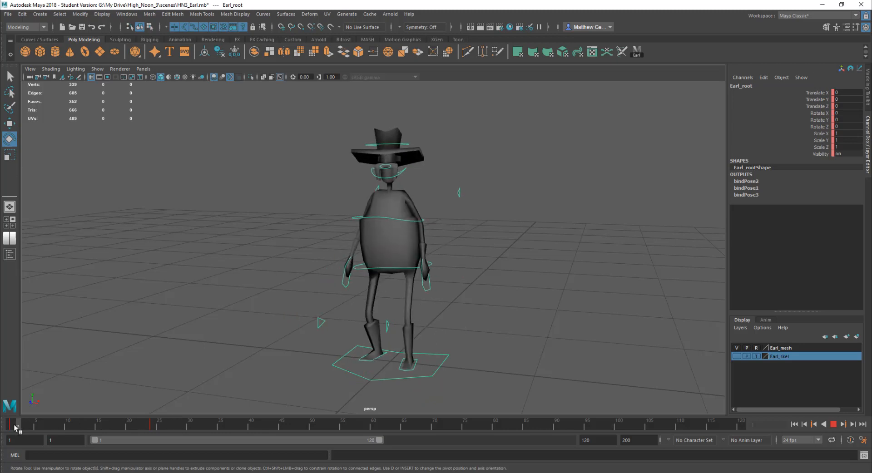
# Play the character animation and stop playback
pyautogui.click(834, 424)
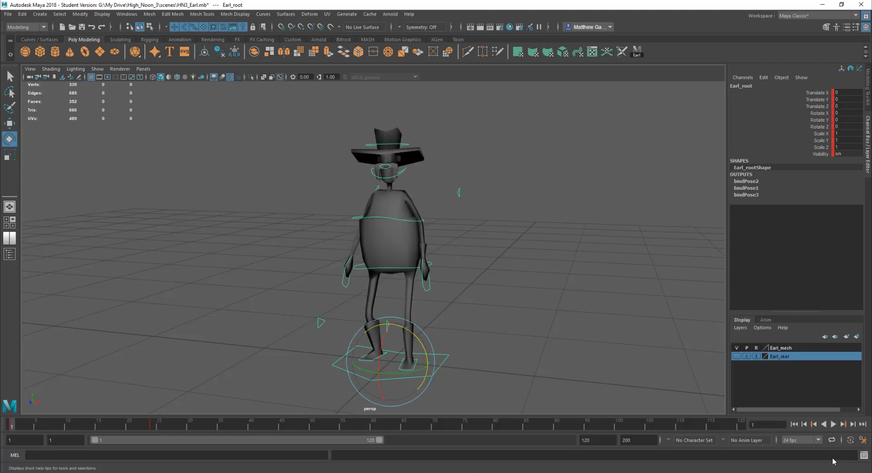
pyautogui.click(834, 424)
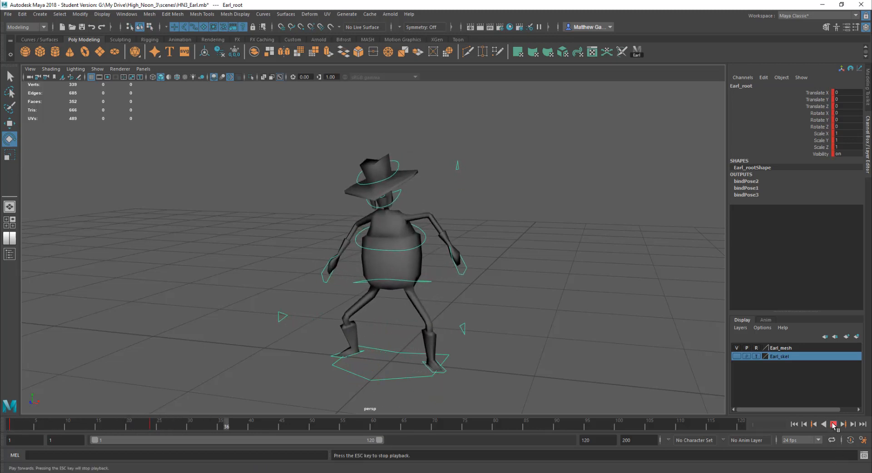
pyautogui.press('Escape')
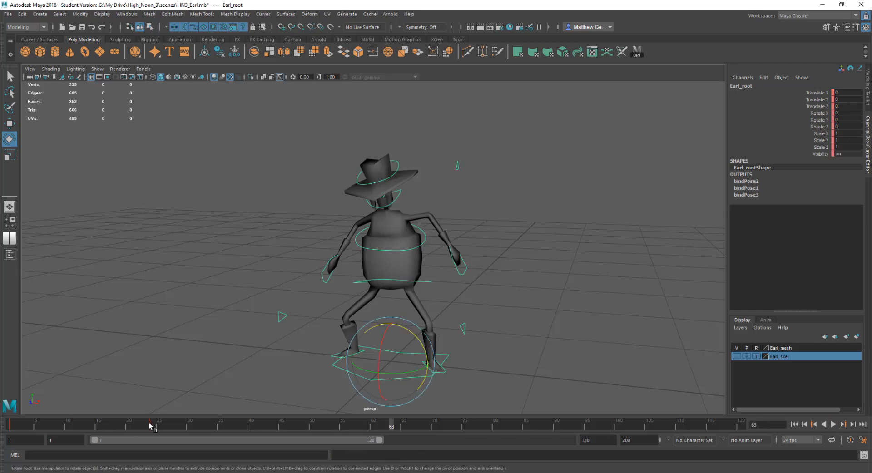
# Go to frame 24 and select the waist control to inspect its rotation values
pyautogui.click(153, 427)
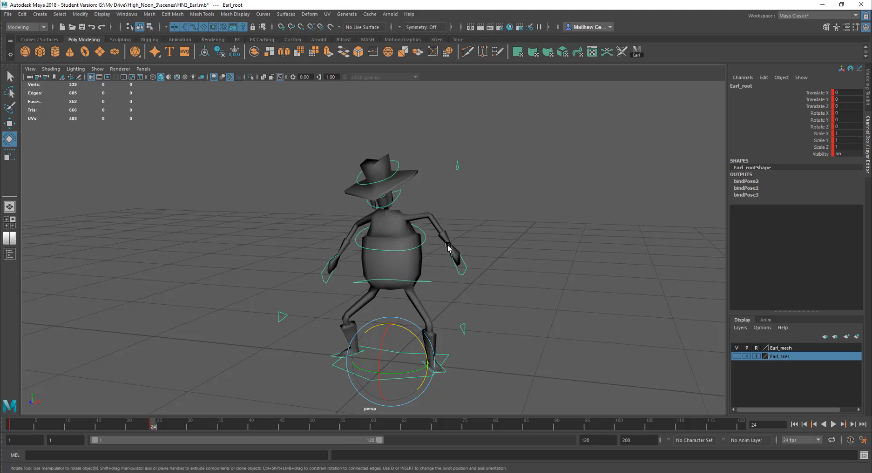
pyautogui.click(476, 282)
pyautogui.click(420, 282)
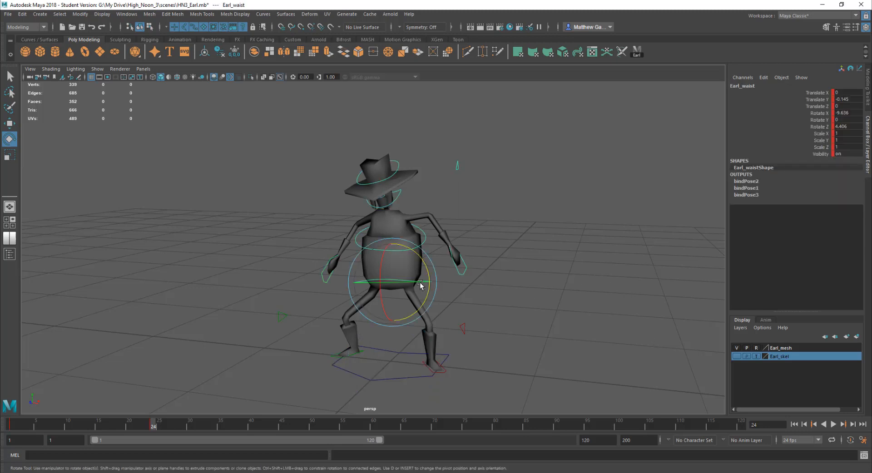
pyautogui.moveTo(152, 426)
pyautogui.mouseDown()
pyautogui.moveTo(123, 425)
pyautogui.moveTo(152, 426)
pyautogui.mouseUp()
pyautogui.click(471, 263)
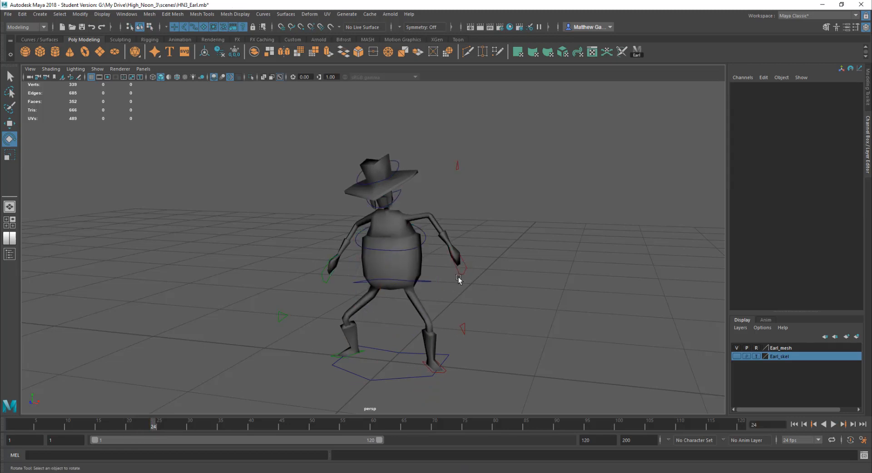
# Select the left hand control and scrub the timeline back to frame 18
pyautogui.click(461, 283)
pyautogui.click(503, 277)
pyautogui.click(461, 272)
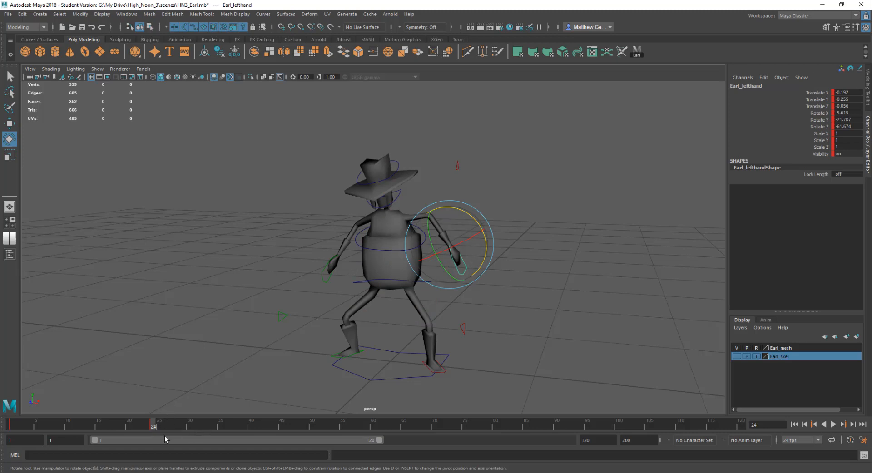
pyautogui.moveTo(153, 426); pyautogui.dragTo(117, 426)
pyautogui.click(228, 353)
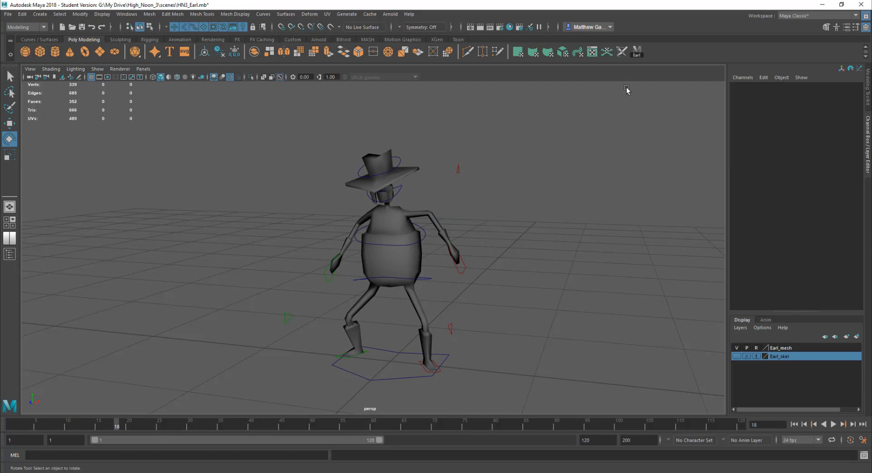
pyautogui.click(637, 52)
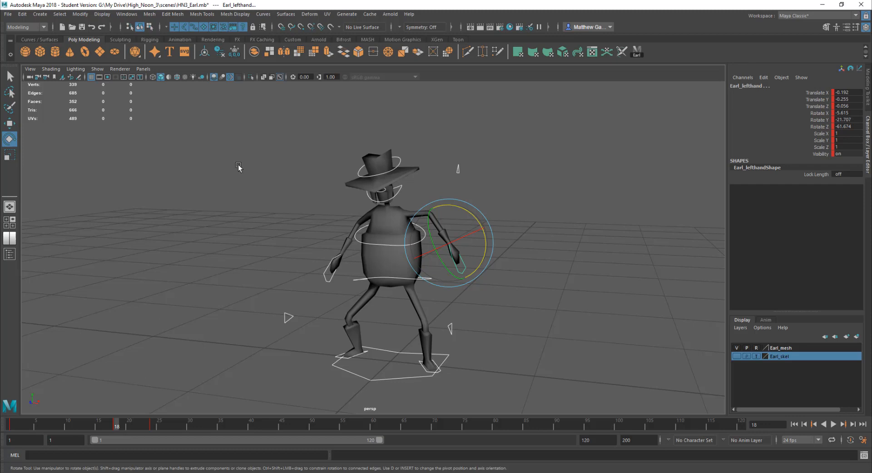
pyautogui.hotkey('ctrl', 'z')
pyautogui.hotkey('ctrl', 'z')
# Jump to the next keyframe and select all of Earl's controls with the Earl shelf button
pyautogui.press('.')
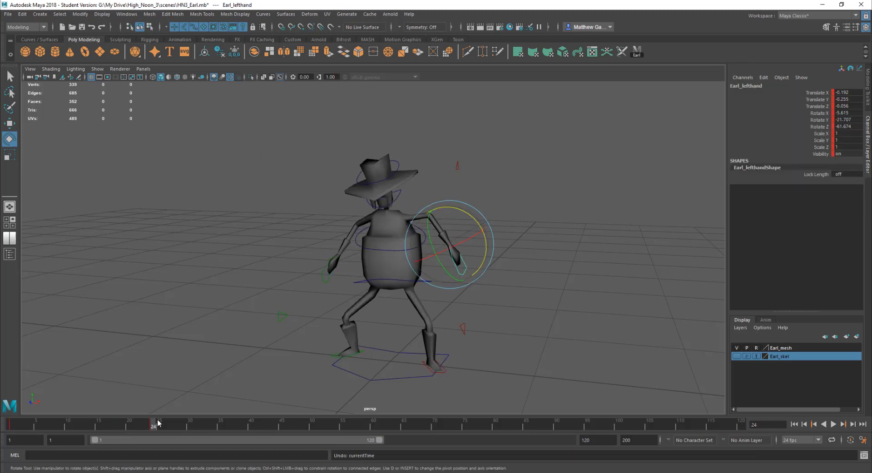
pyautogui.click(615, 164)
pyautogui.click(636, 52)
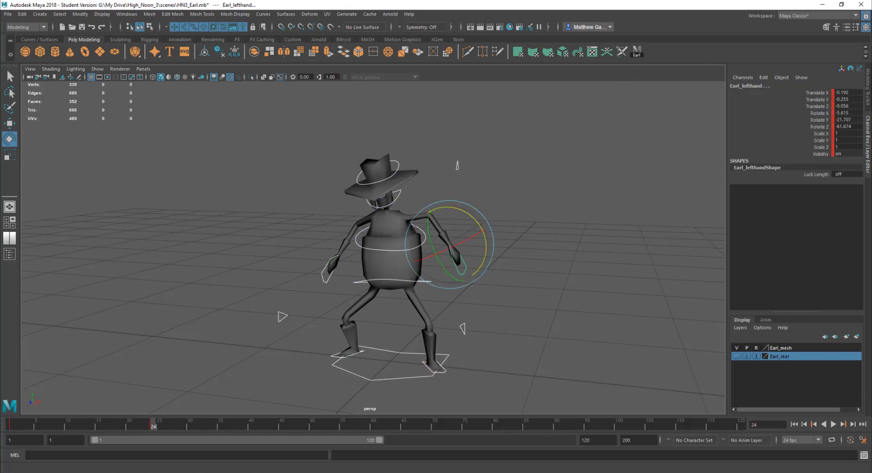
# Rewind to the start and play the animation, then stop playback
pyautogui.click(794, 424)
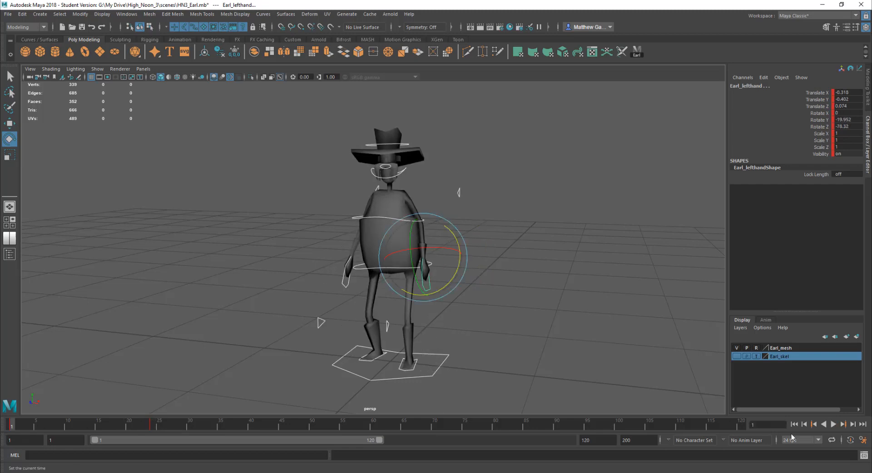
pyautogui.click(833, 424)
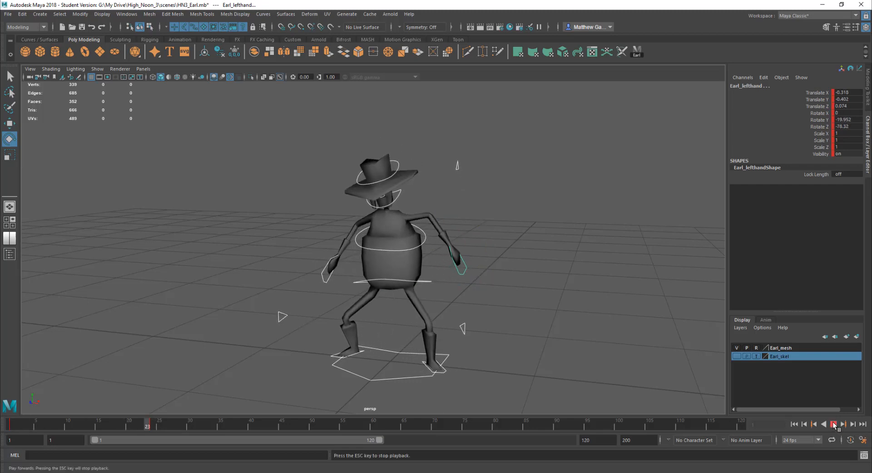
pyautogui.click(833, 424)
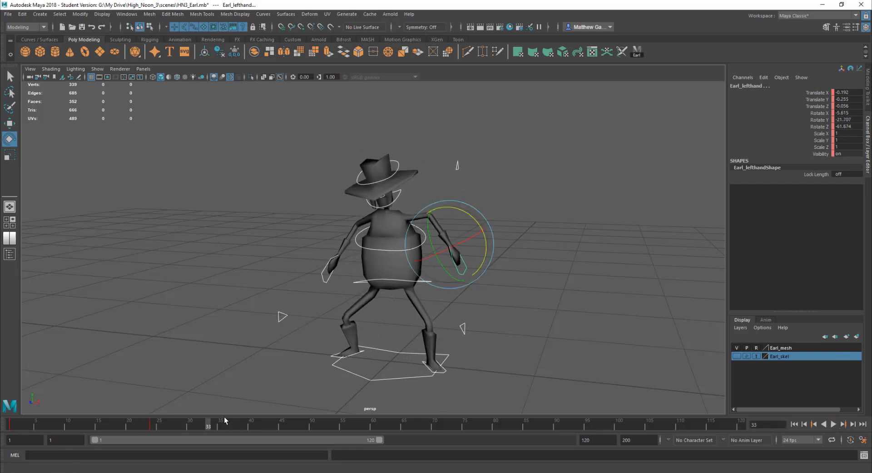
# Select the frame 24 keys of all controls on the timeline and slide them earlier
pyautogui.click(154, 425)
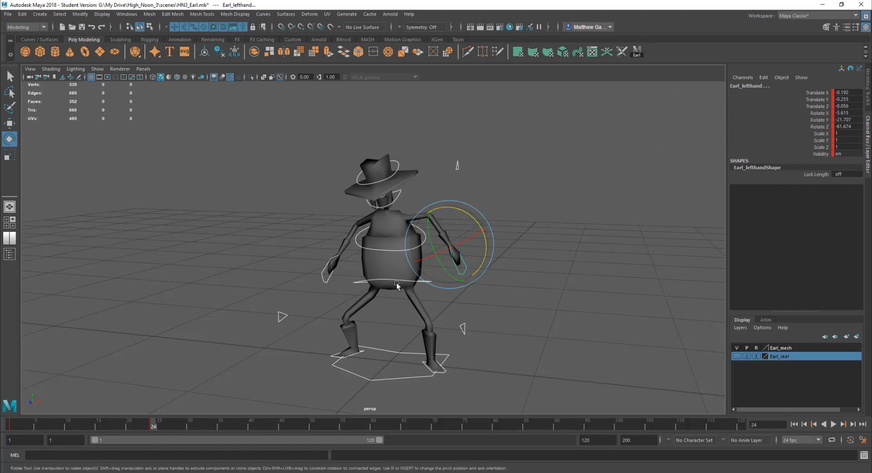
pyautogui.keyDown('shift'); pyautogui.click(153, 424); pyautogui.keyUp('shift')
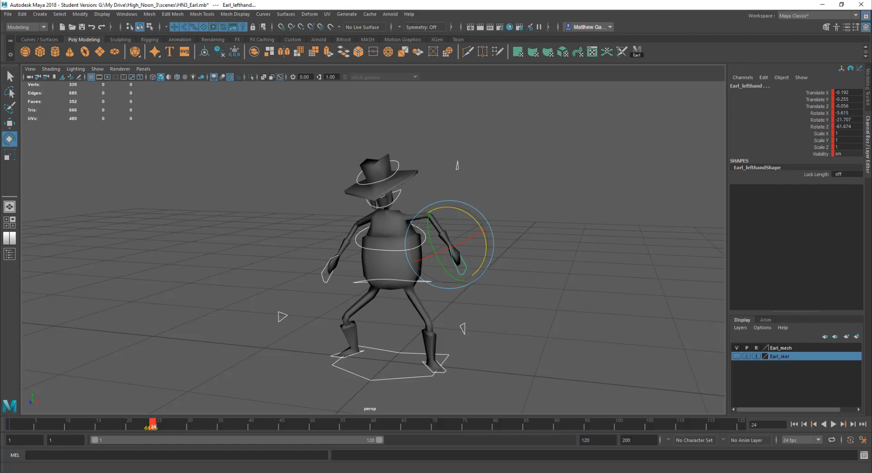
pyautogui.moveTo(177, 472)
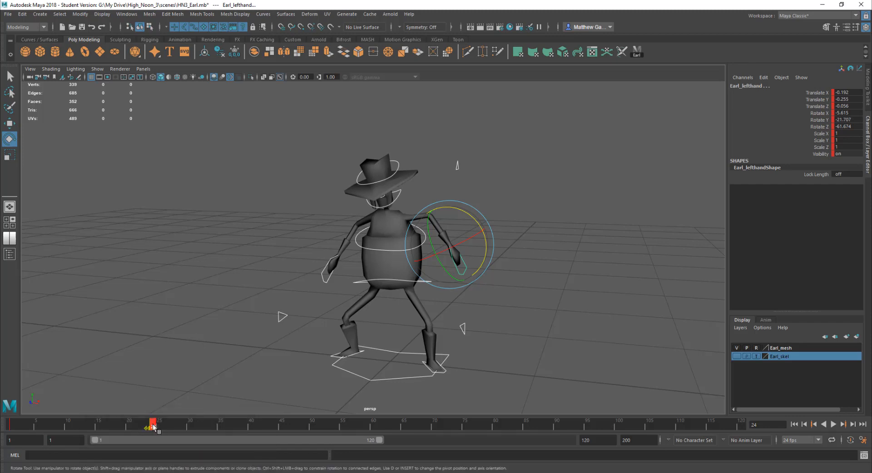
pyautogui.hotkey('alt', 'v')
pyautogui.moveTo(151, 427); pyautogui.dragTo(10, 423)
pyautogui.click(112, 425)
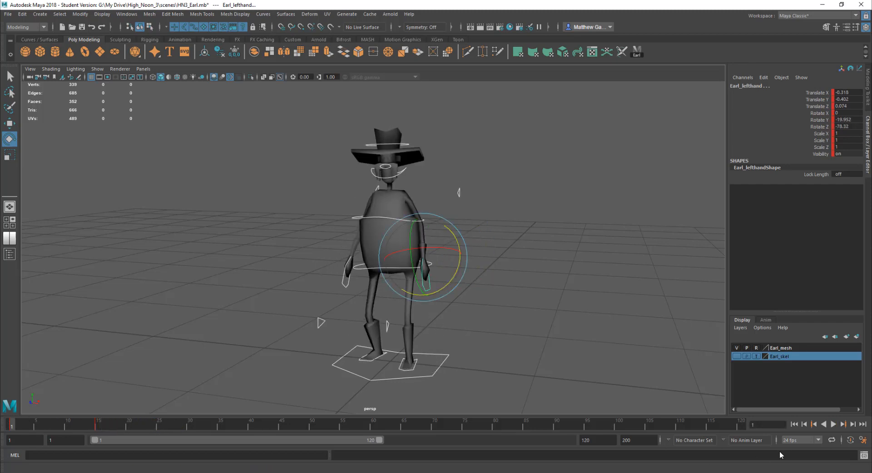
# Preview the timing, then select the keys near frame 15 and shift them further toward the start
pyautogui.click(833, 425)
pyautogui.click(833, 425)
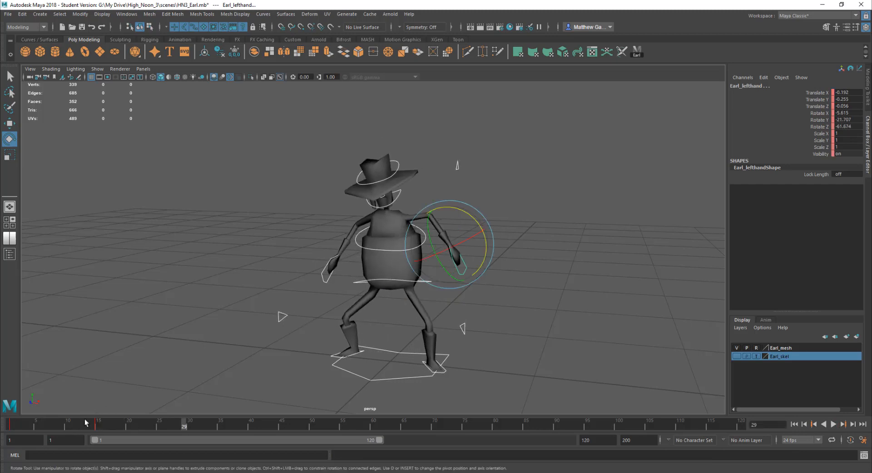
pyautogui.moveTo(99, 424)
pyautogui.mouseDown()
pyautogui.moveTo(88, 428)
pyautogui.moveTo(97, 429)
pyautogui.mouseUp()
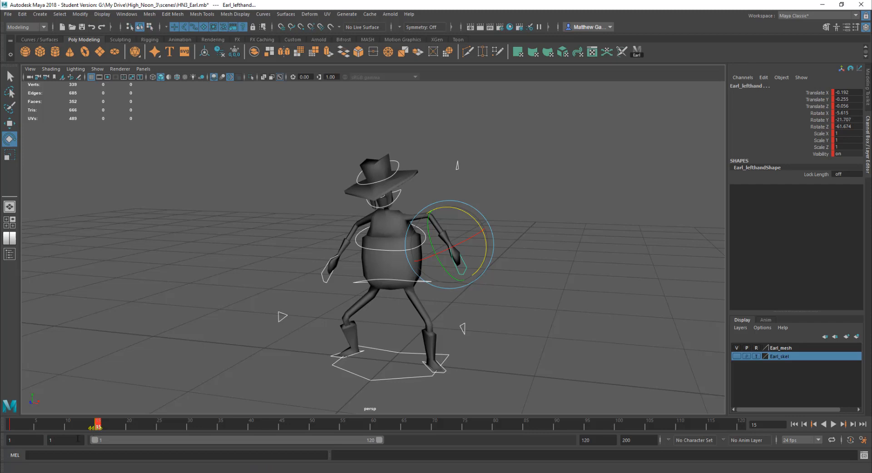
pyautogui.moveTo(98, 424); pyautogui.dragTo(13, 427)
pyautogui.click(72, 425)
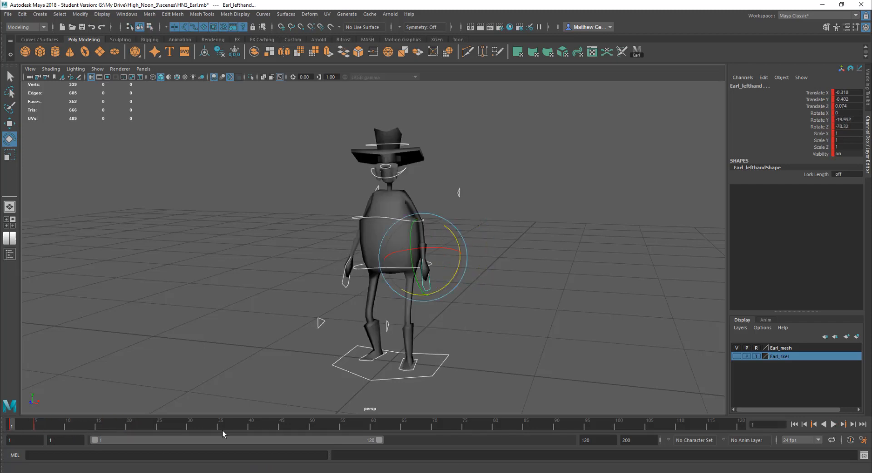
# Play back the animation to review the new pose timing
pyautogui.click(836, 424)
pyautogui.click(834, 424)
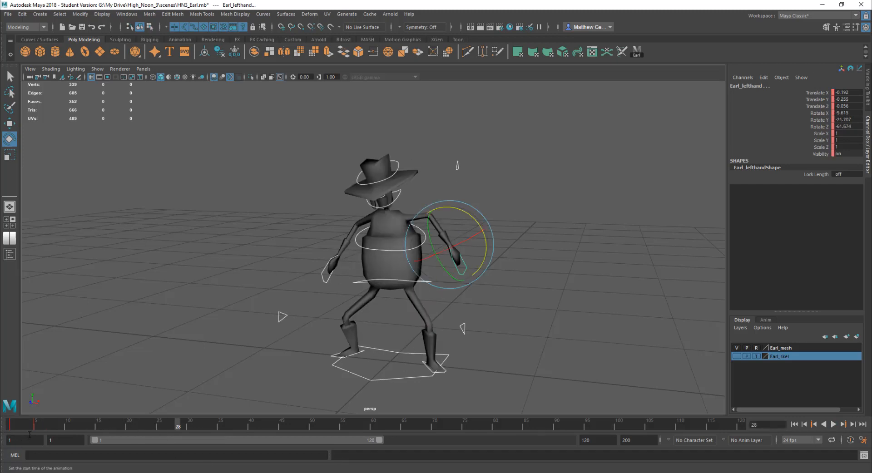
pyautogui.click(35, 425)
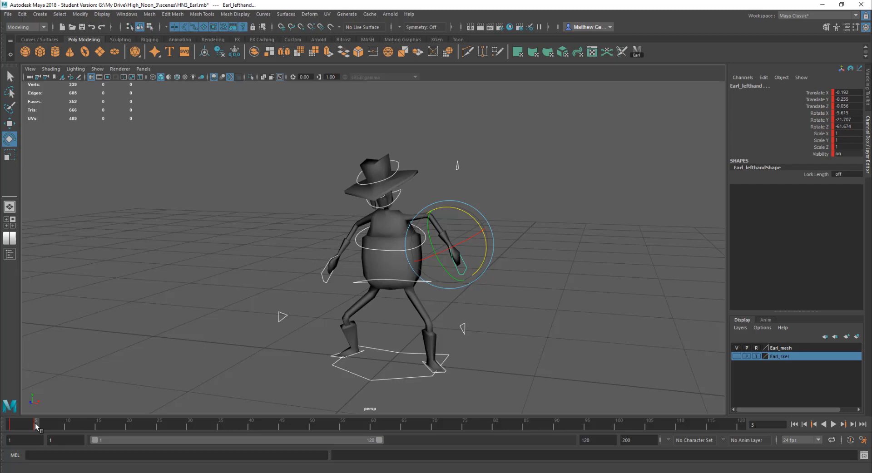
pyautogui.hotkey('alt', 'v')
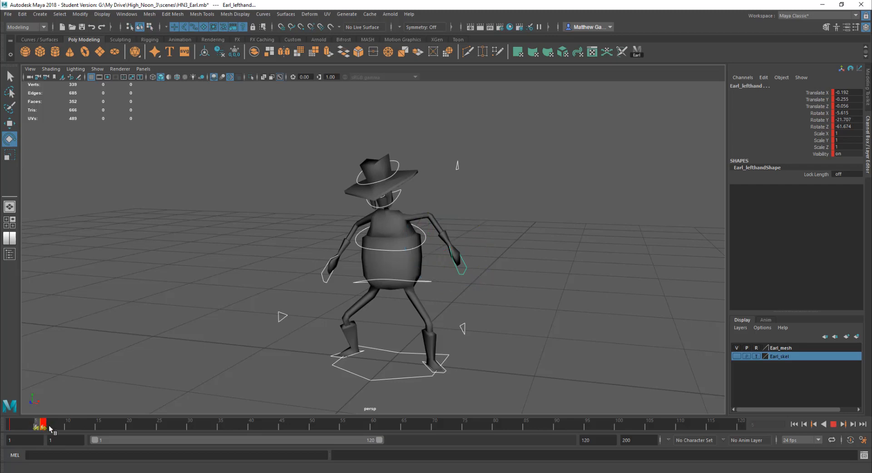
# Select the keys around frame 21 and move them earlier on the timeline, then replay
pyautogui.click(134, 422)
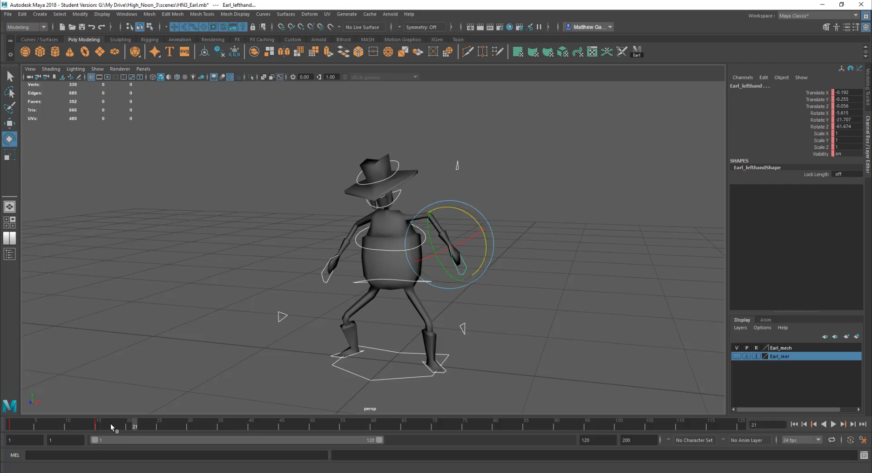
pyautogui.moveTo(110, 424); pyautogui.dragTo(10, 424)
pyautogui.click(832, 424)
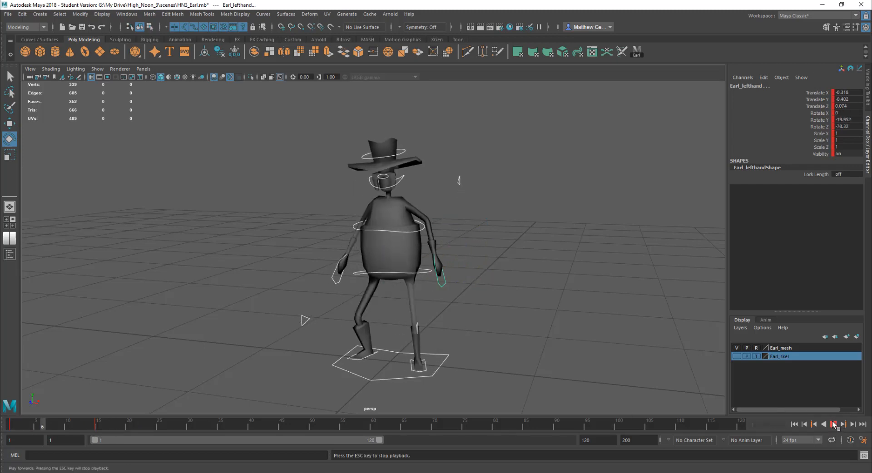
pyautogui.moveTo(115, 421); pyautogui.dragTo(1, 416)
pyautogui.hotkey('alt', 'v')
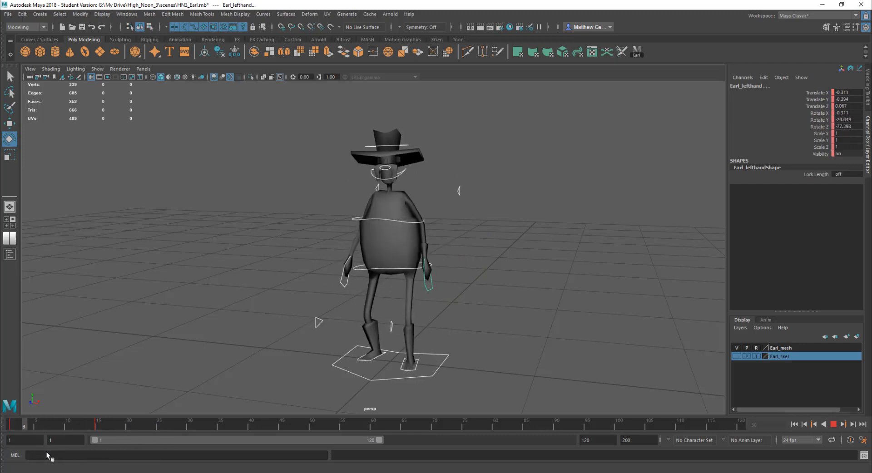
# Play back and stop the animation, then clear the selection
pyautogui.press('Escape')
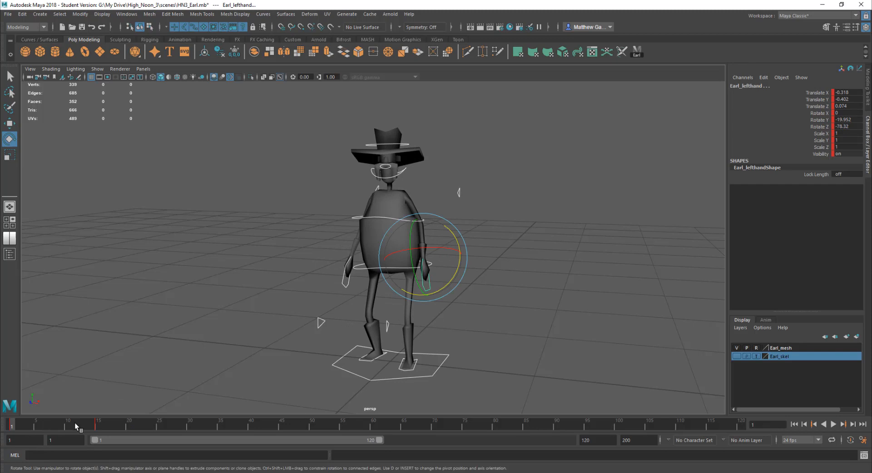
pyautogui.hotkey('alt', 'v')
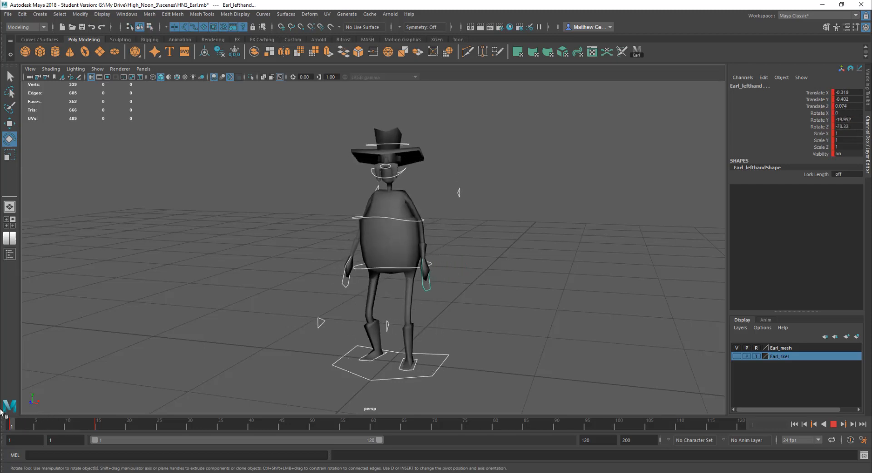
pyautogui.press('Escape')
pyautogui.click(515, 320)
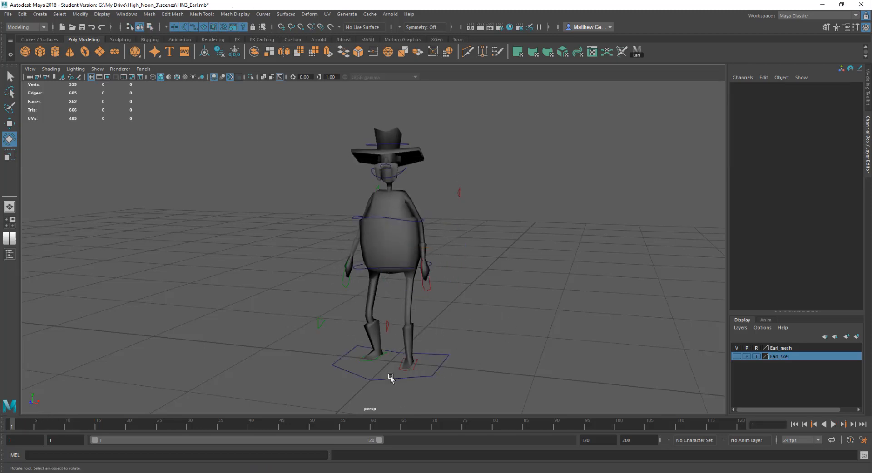
# Select the right foot control and then the left foot control to review their keys on the timeline
pyautogui.click(378, 356)
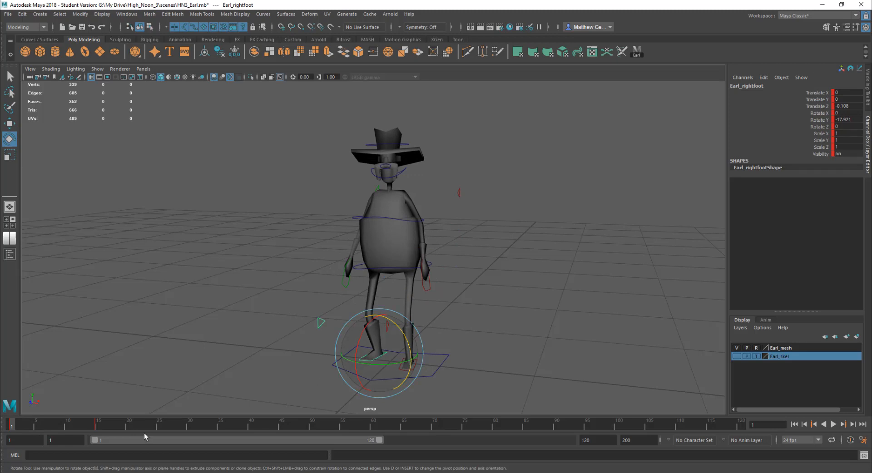
pyautogui.hotkey('alt', 'v')
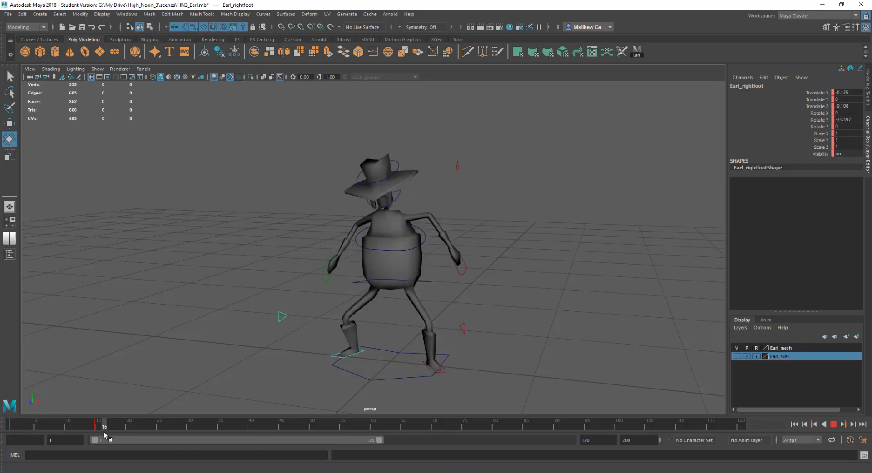
pyautogui.moveTo(93, 426); pyautogui.dragTo(11, 428)
pyautogui.click(54, 428)
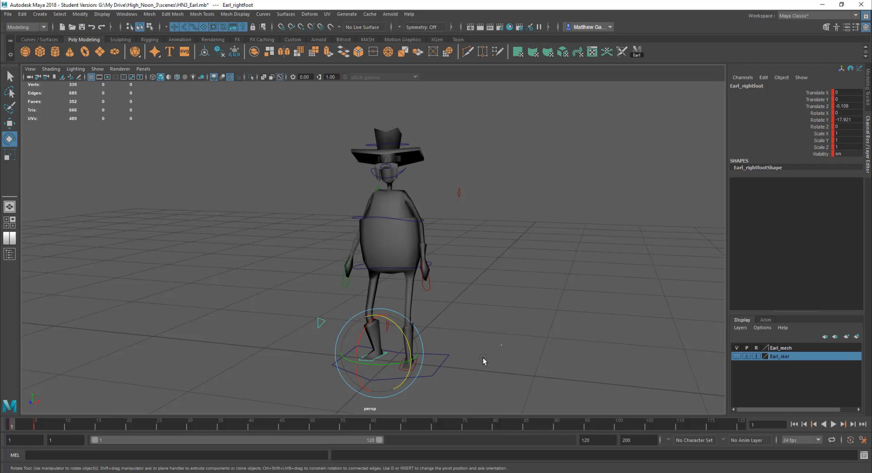
pyautogui.click(484, 362)
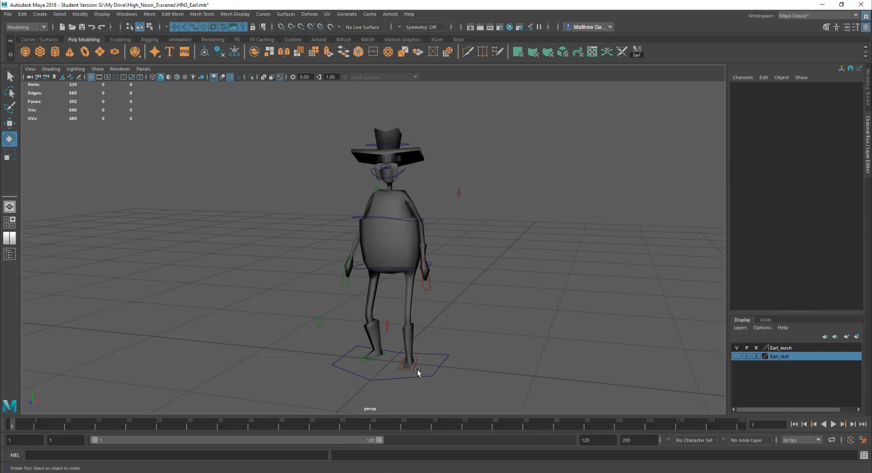
pyautogui.click(414, 369)
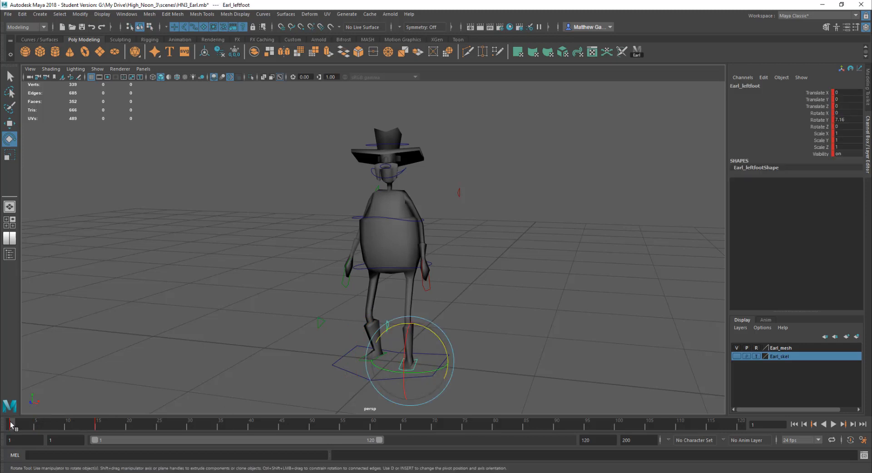
pyautogui.moveTo(10, 423)
pyautogui.mouseDown()
pyautogui.moveTo(102, 427)
pyautogui.moveTo(5, 431)
pyautogui.moveTo(40, 422)
pyautogui.moveTo(33, 421)
pyautogui.moveTo(100, 426)
pyautogui.moveTo(11, 424)
pyautogui.mouseUp()
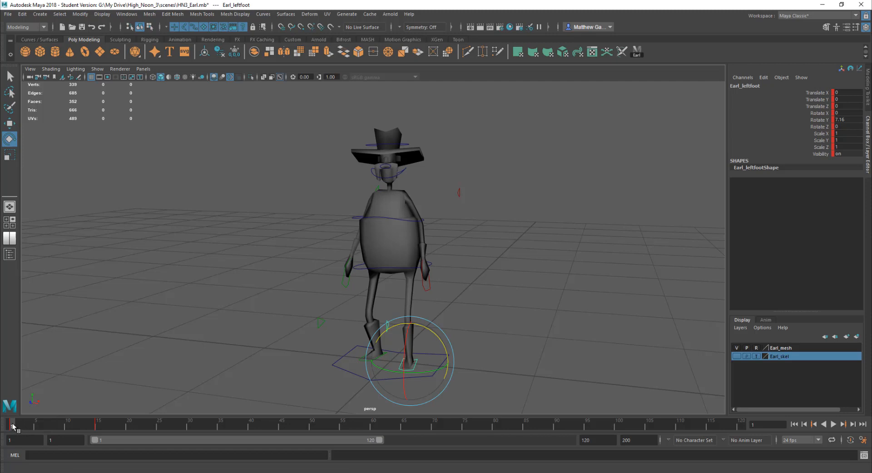
# Scrub the timeline and play back the animation to review the left foot's motion
pyautogui.moveTo(15, 424); pyautogui.dragTo(36, 425)
pyautogui.hotkey('alt', 'v')
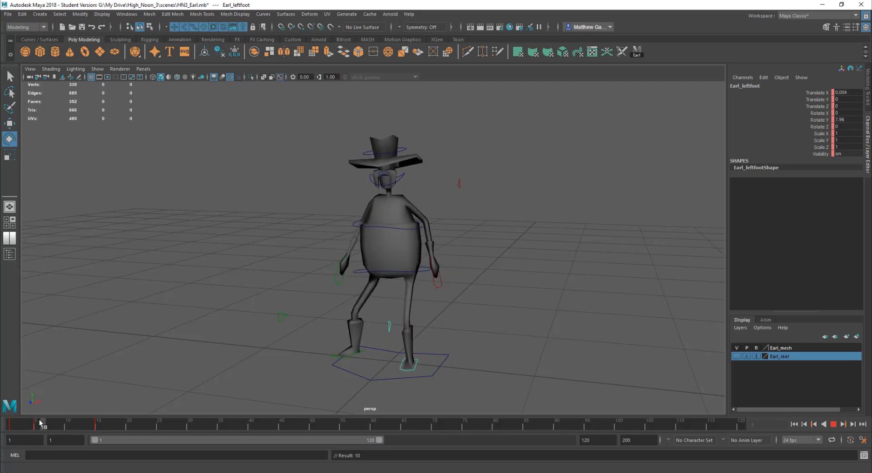
pyautogui.click(4, 427)
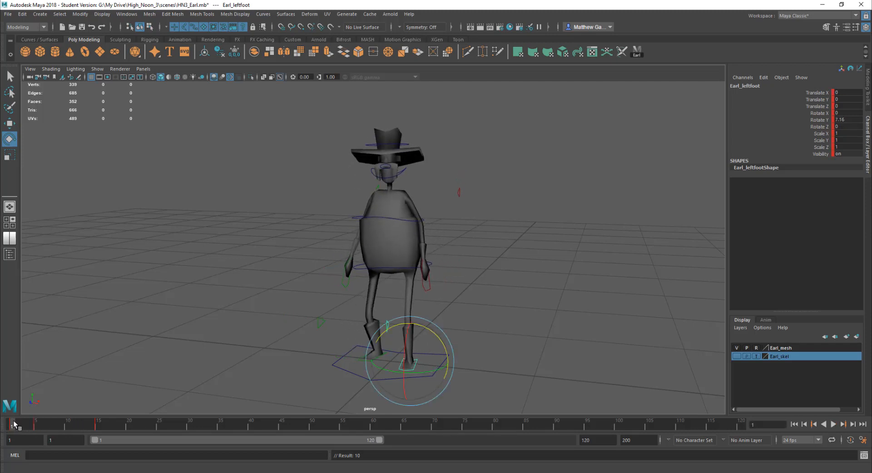
# Copy the left foot control's key at frame 1 and paste it at frame 5
pyautogui.rightClick(17, 426)
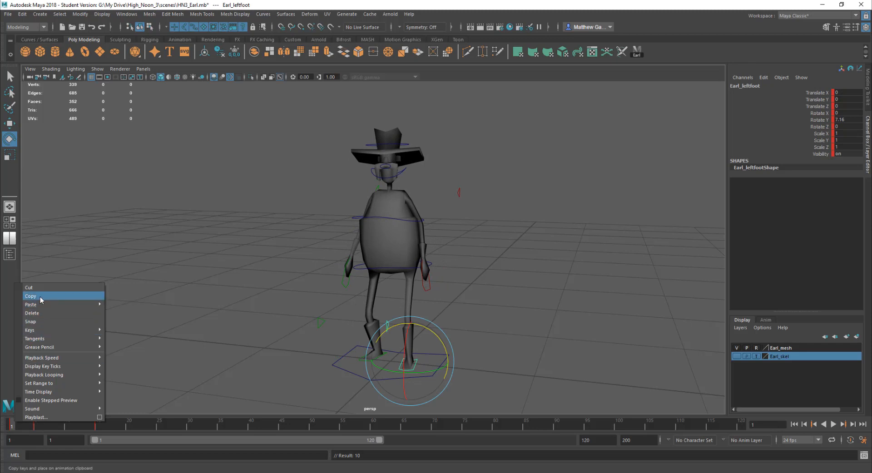
pyautogui.click(35, 427)
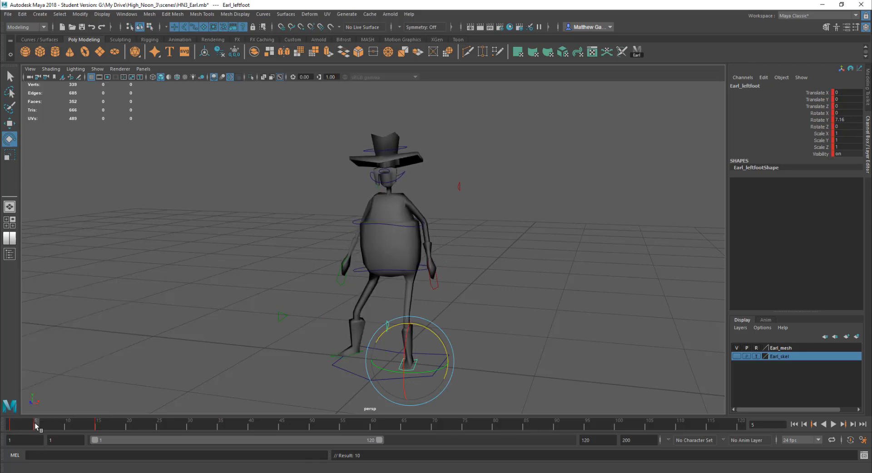
pyautogui.rightClick(36, 426)
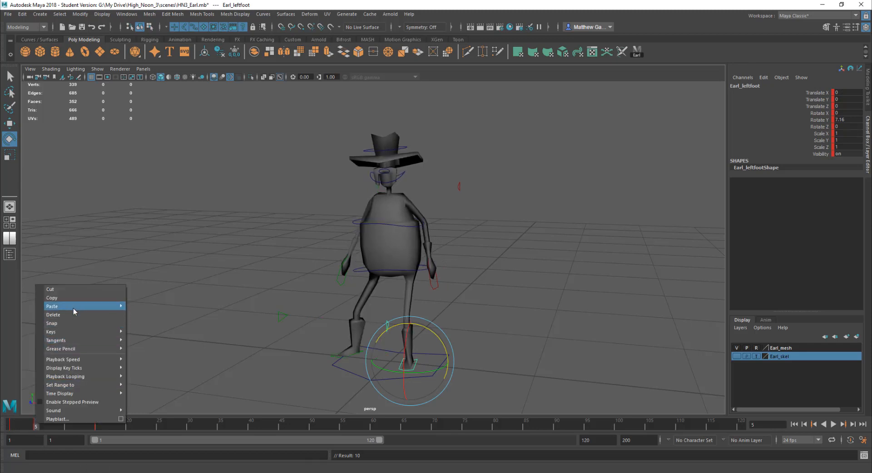
pyautogui.moveTo(73, 309)
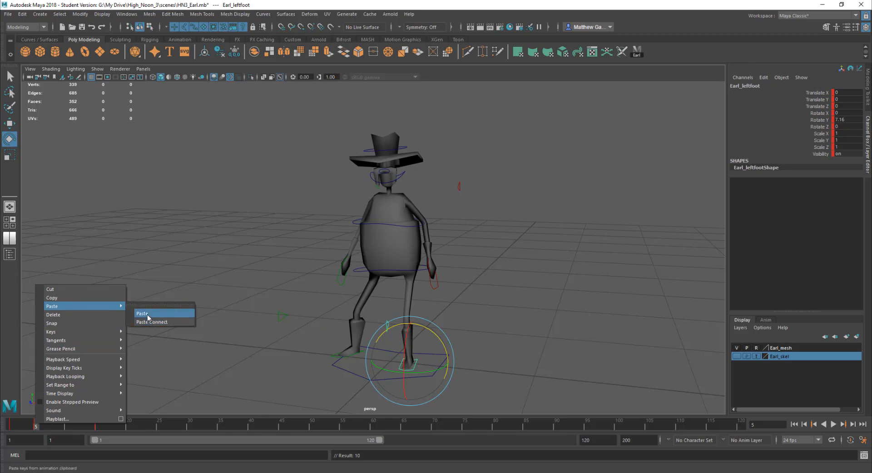
pyautogui.click(164, 282)
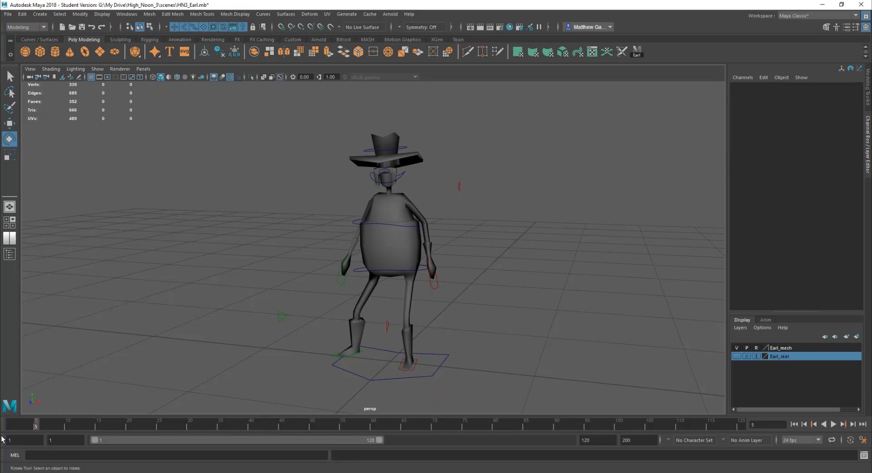
# Reselect the left foot control and play back the animation from frame 1
pyautogui.click(400, 366)
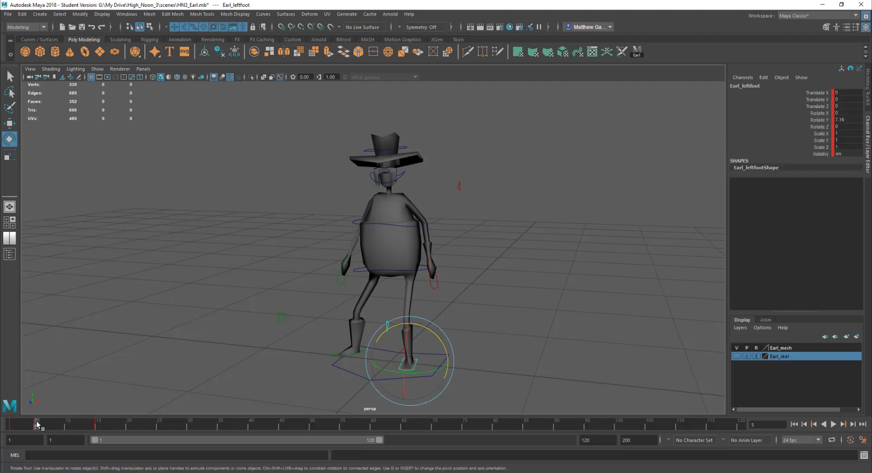
pyautogui.hotkey('alt', 'v')
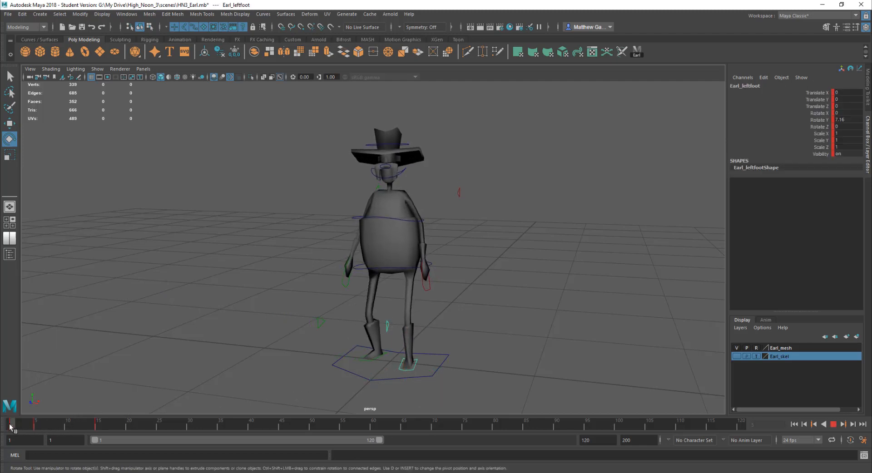
pyautogui.click(17, 425)
pyautogui.hotkey('alt', 'v')
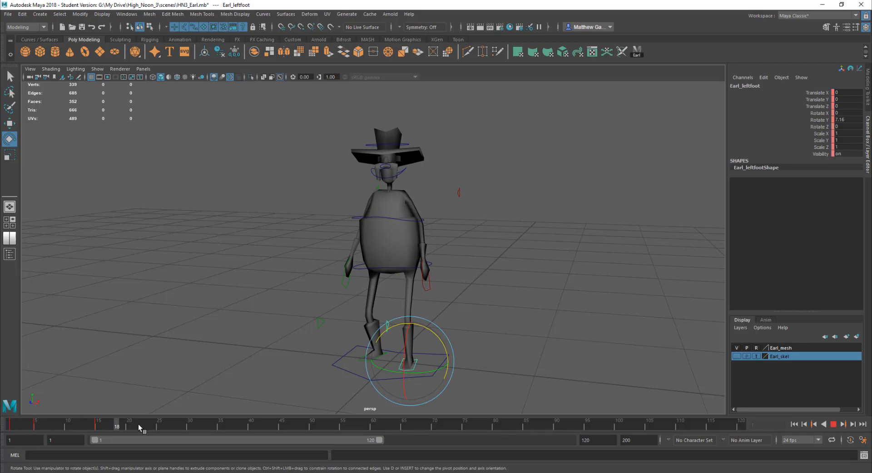
# Set a key on the left foot at frame 25, play back, then delete the key at frame 25
pyautogui.click(159, 426)
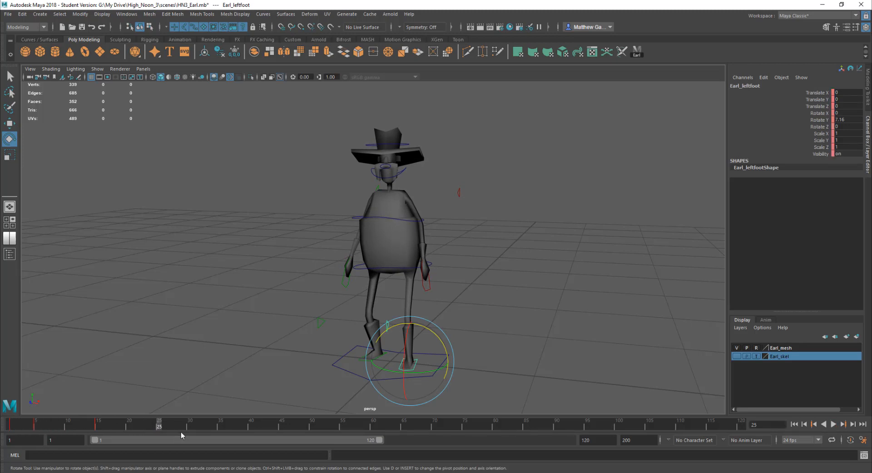
pyautogui.press('s')
pyautogui.hotkey('alt', 'v')
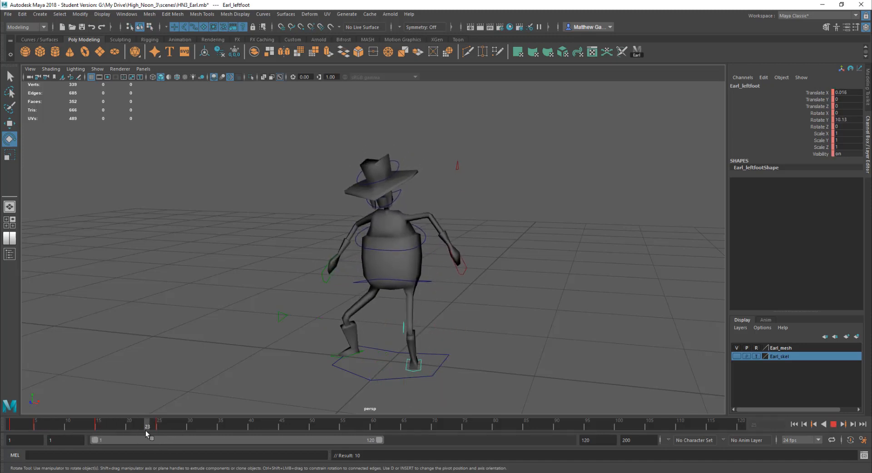
pyautogui.click(159, 427)
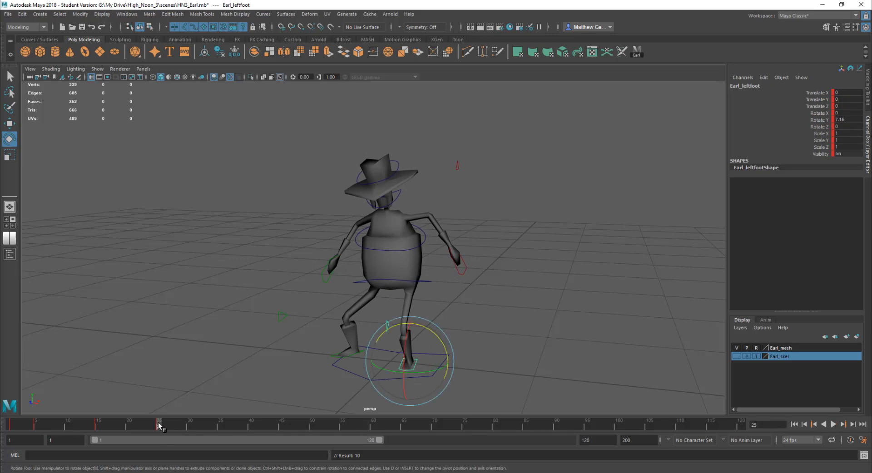
pyautogui.rightClick(160, 426)
pyautogui.click(187, 314)
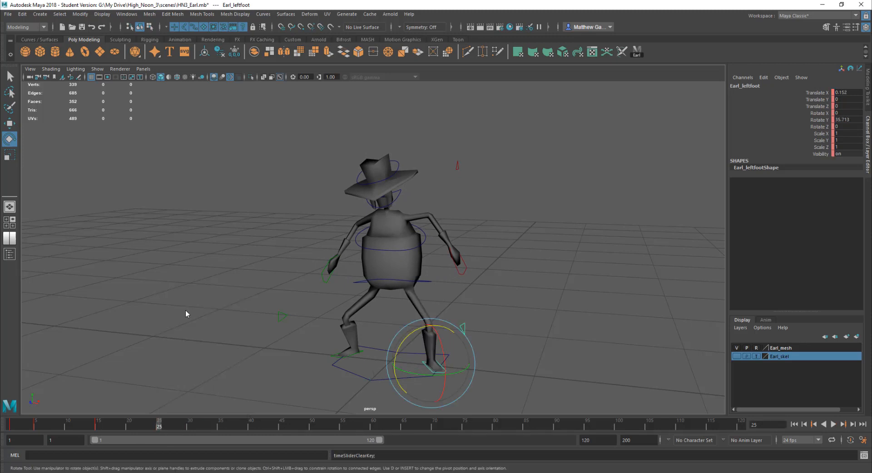
# Move the left foot's key from frame 5 to frame 7 on the timeline, then deselect
pyautogui.hotkey('alt', 'v')
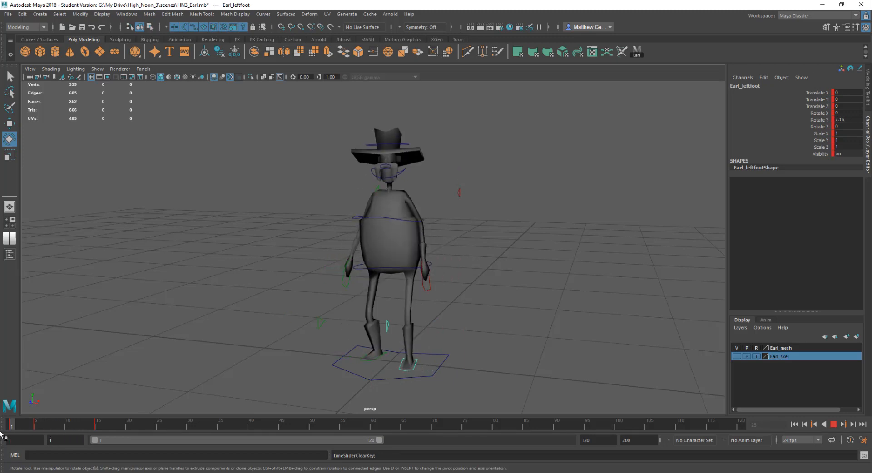
pyautogui.moveTo(81, 438); pyautogui.dragTo(36, 427)
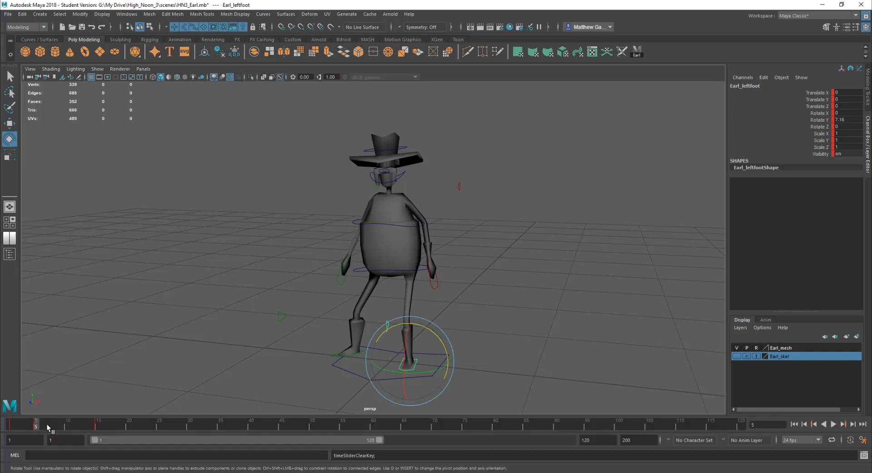
pyautogui.keyDown('shift'); pyautogui.click(38, 427); pyautogui.keyUp('shift')
pyautogui.moveTo(38, 427); pyautogui.dragTo(49, 427)
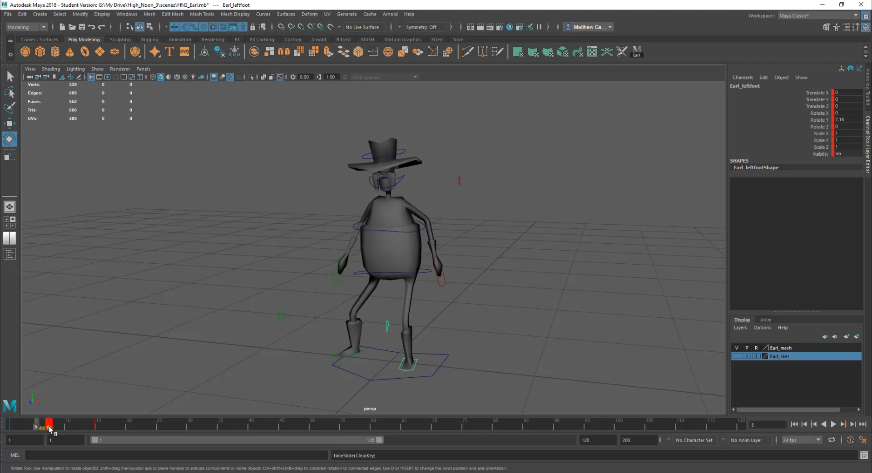
pyautogui.click(207, 374)
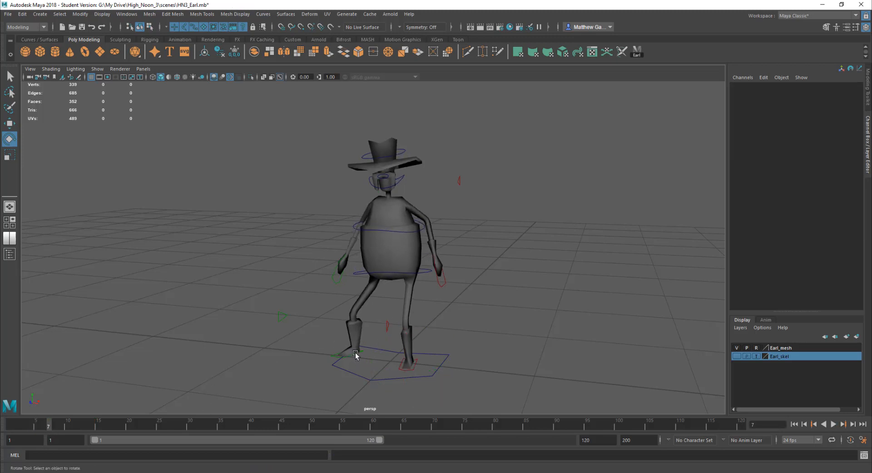
# Select the right foot control and try shifting its key slightly later, then undo and replay the animation
pyautogui.click(355, 353)
pyautogui.moveTo(45, 423)
pyautogui.mouseDown()
pyautogui.moveTo(37, 425)
pyautogui.moveTo(51, 424)
pyautogui.mouseUp()
pyautogui.hotkey('alt', 'v')
pyautogui.hotkey('ctrl', 'z')
pyautogui.click(834, 425)
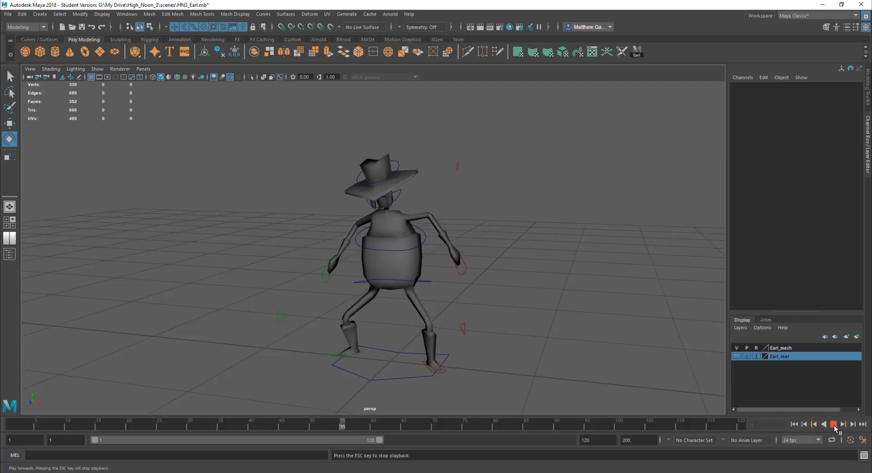
pyautogui.click(834, 425)
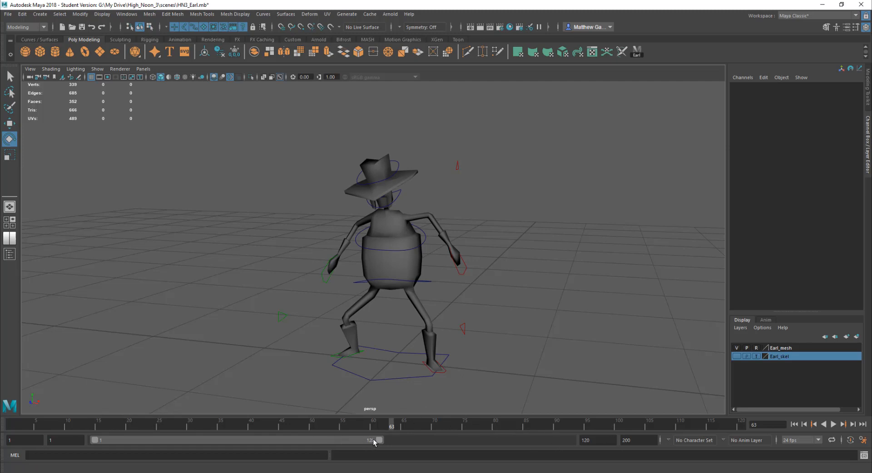
# Shorten the visible time range of the timeline to end at frame 50
pyautogui.moveTo(380, 443); pyautogui.dragTo(208, 440)
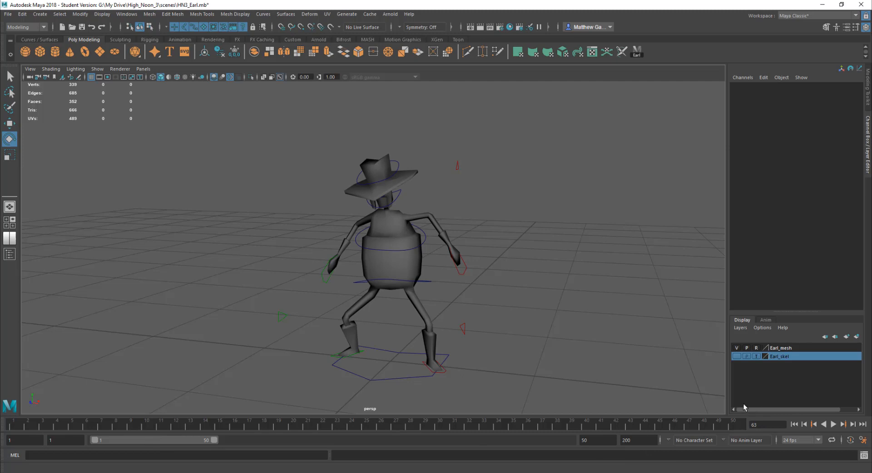
pyautogui.doubleClick(150, 440)
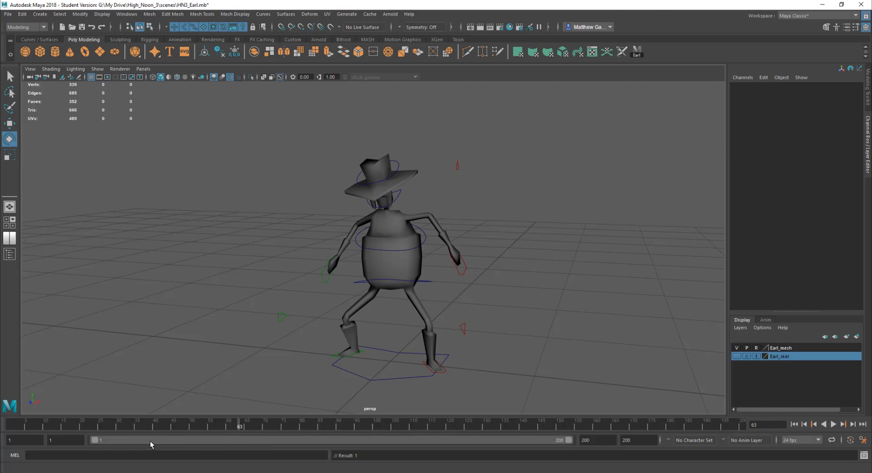
pyautogui.doubleClick(150, 441)
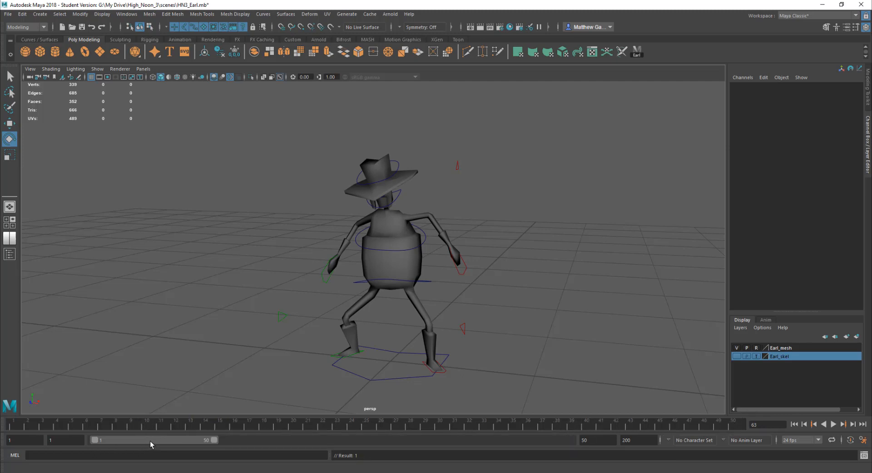
pyautogui.doubleClick(150, 441)
pyautogui.doubleClick(150, 440)
# Select all of Earl's controls, then select only the left foot control and play back the animation
pyautogui.click(637, 50)
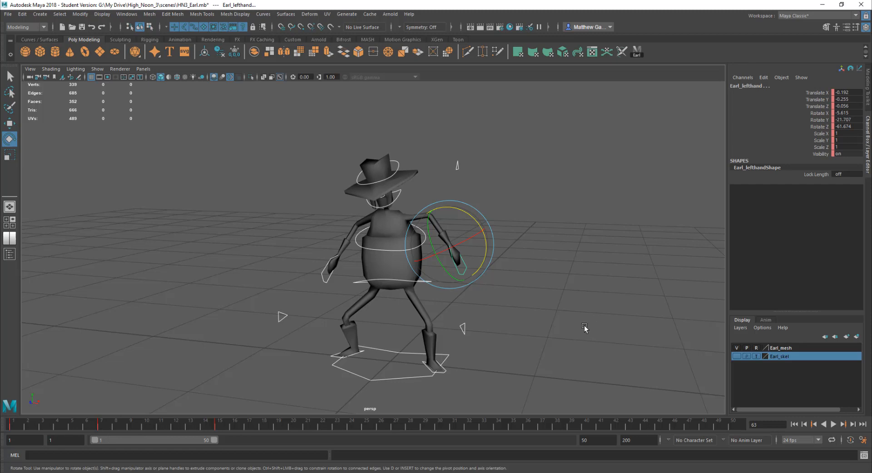
pyautogui.click(559, 332)
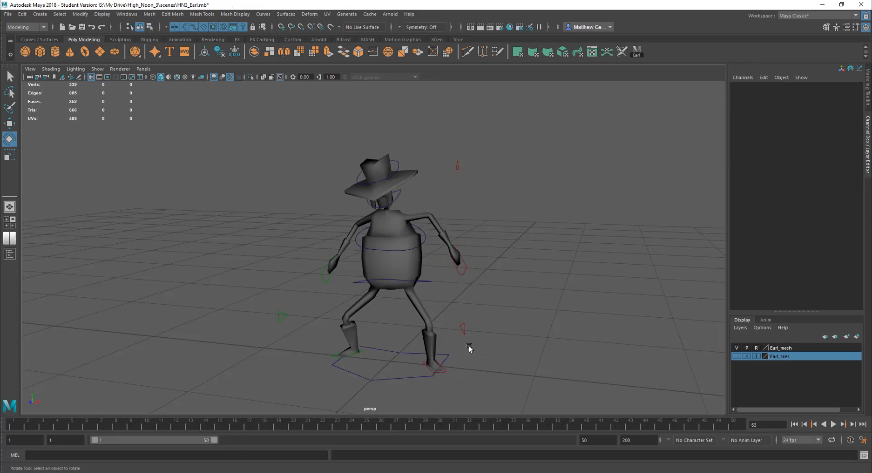
pyautogui.click(443, 374)
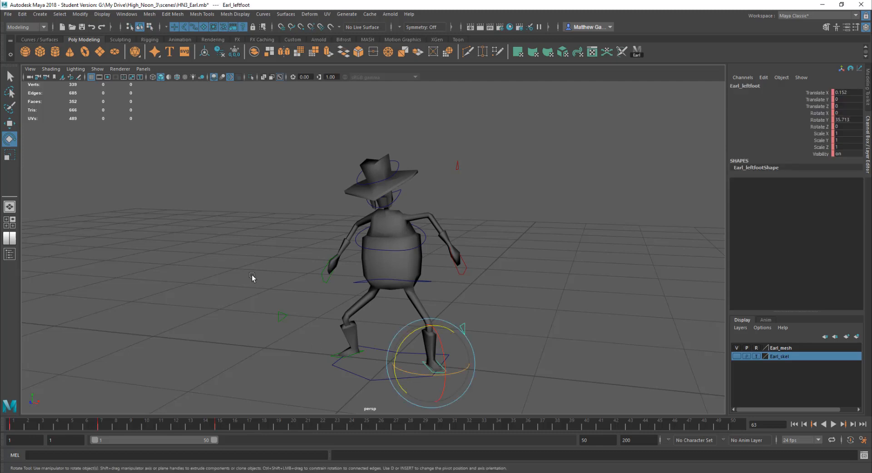
pyautogui.hotkey('alt', 'v')
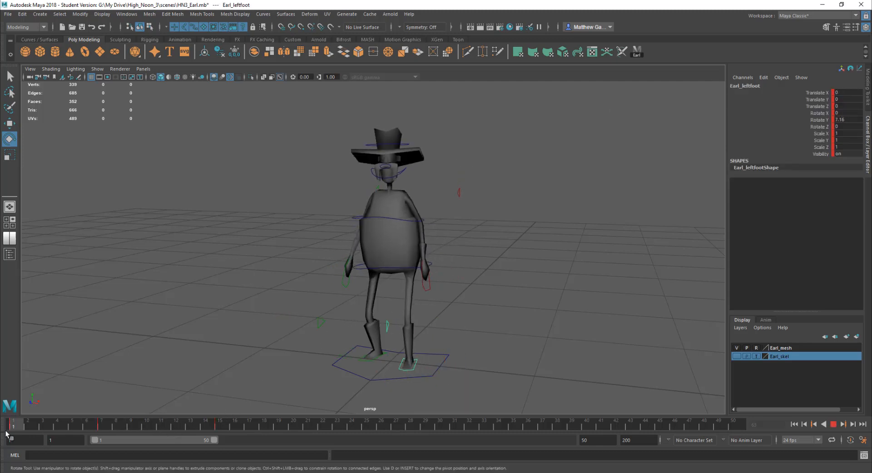
pyautogui.hotkey('alt', 'v')
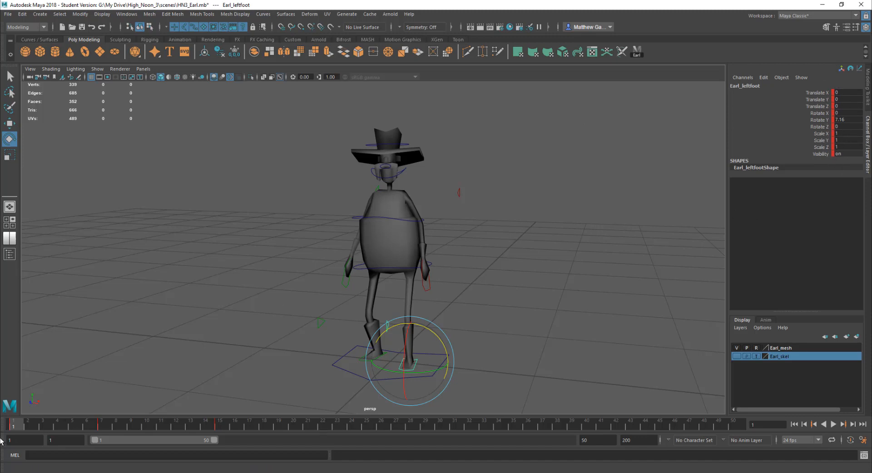
# Select the waist control, then scrub and play back the animation to review its keys
pyautogui.moveTo(13, 427); pyautogui.dragTo(57, 427)
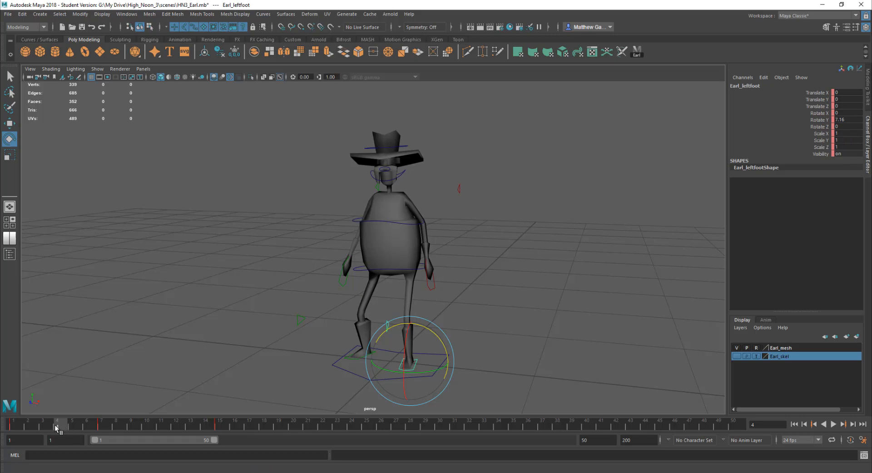
pyautogui.moveTo(58, 427); pyautogui.dragTo(161, 426)
pyautogui.click(412, 290)
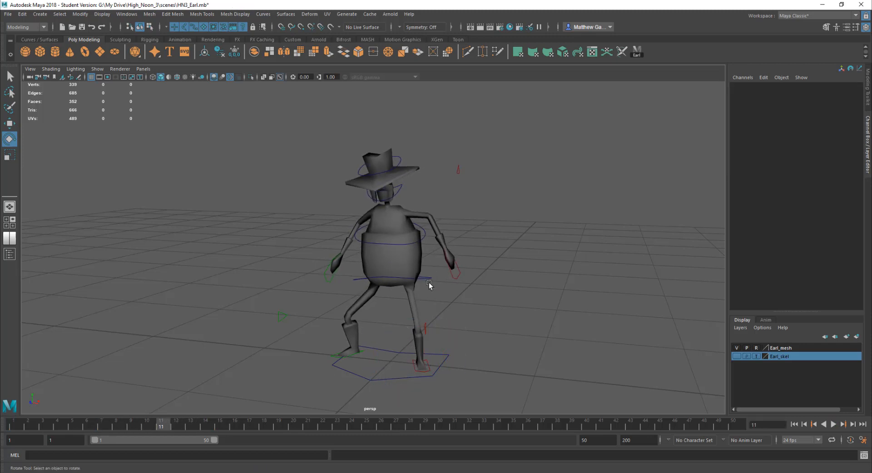
pyautogui.click(428, 279)
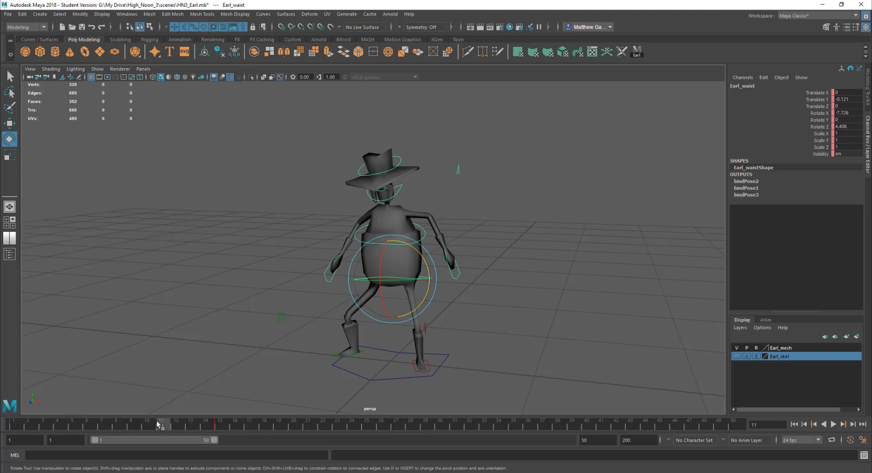
pyautogui.hotkey('alt', 'v')
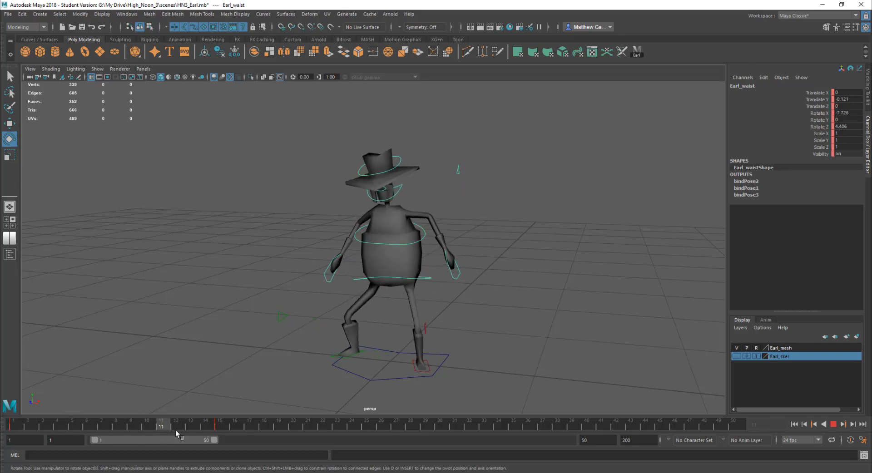
pyautogui.hotkey('alt', 'v')
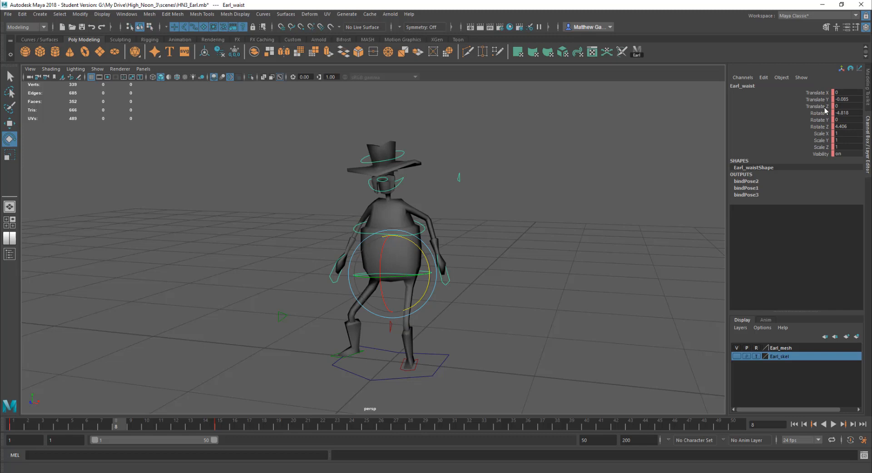
pyautogui.moveTo(123, 425); pyautogui.dragTo(13, 426)
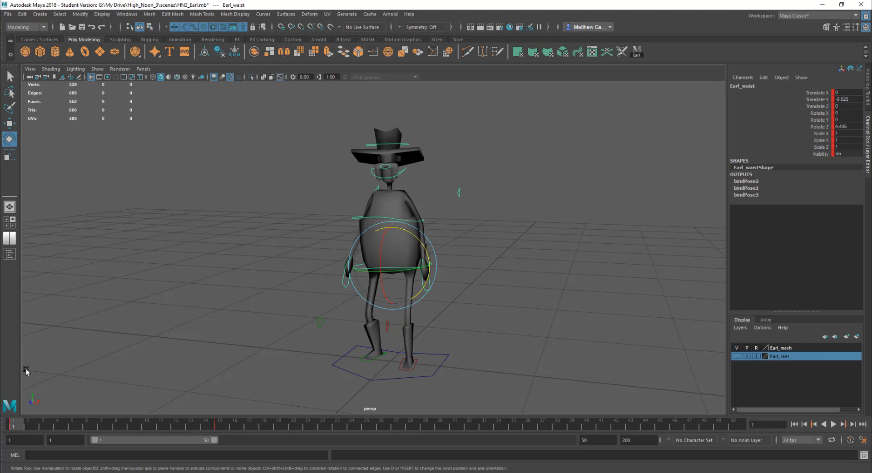
pyautogui.hotkey('alt', 'v')
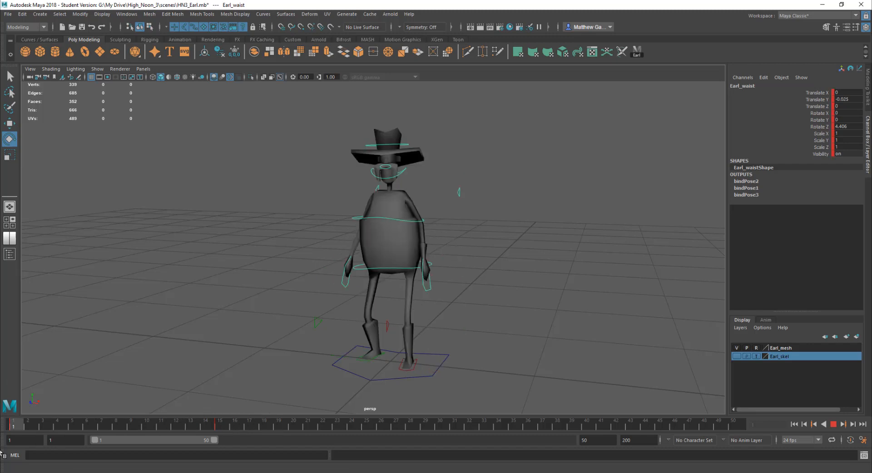
pyautogui.hotkey('alt', 'v')
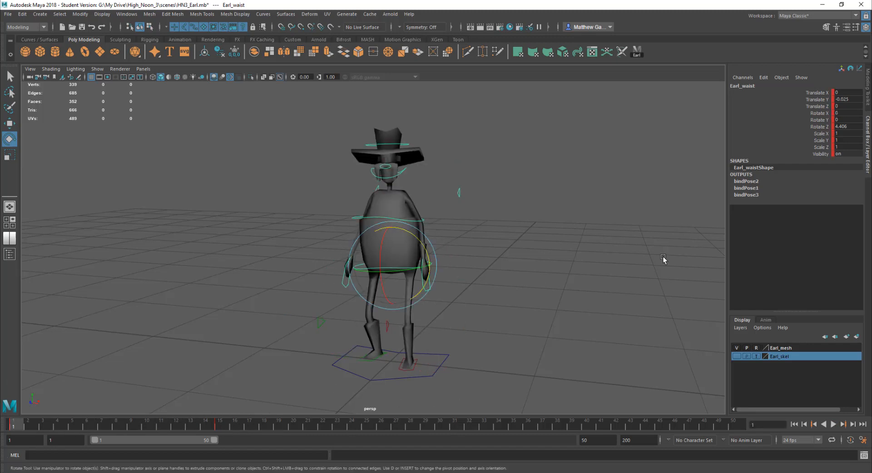
# Play back the animation with the waist control selected and stop it at frame 7
pyautogui.hotkey('alt', 'v')
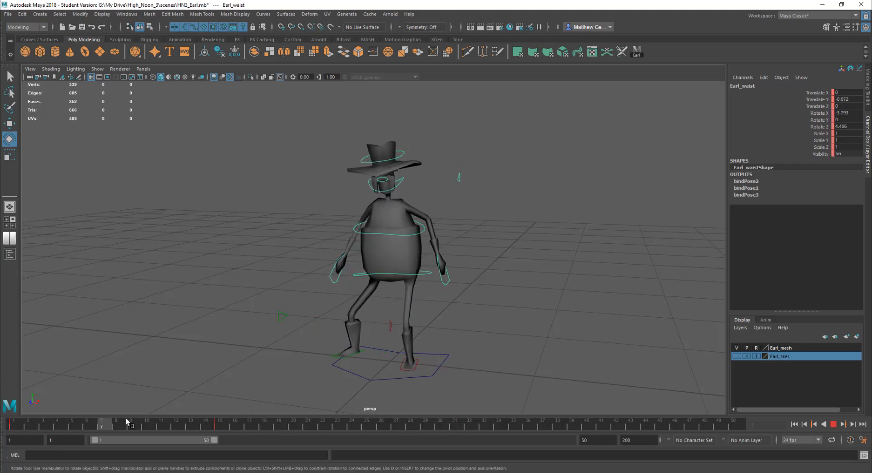
pyautogui.hotkey('alt', 'v')
pyautogui.click(432, 289)
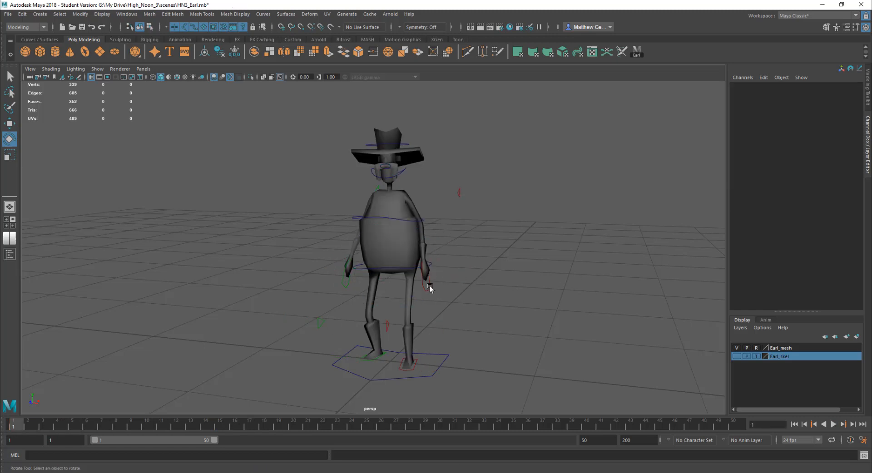
pyautogui.click(393, 269)
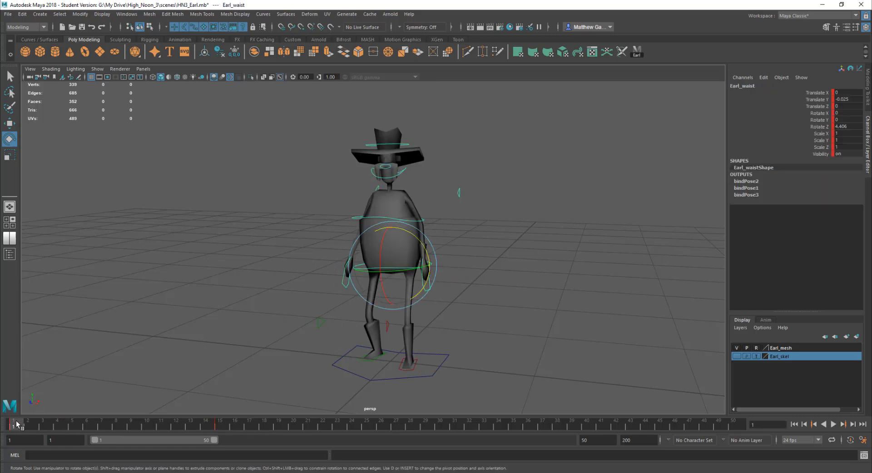
pyautogui.hotkey('alt', 'v')
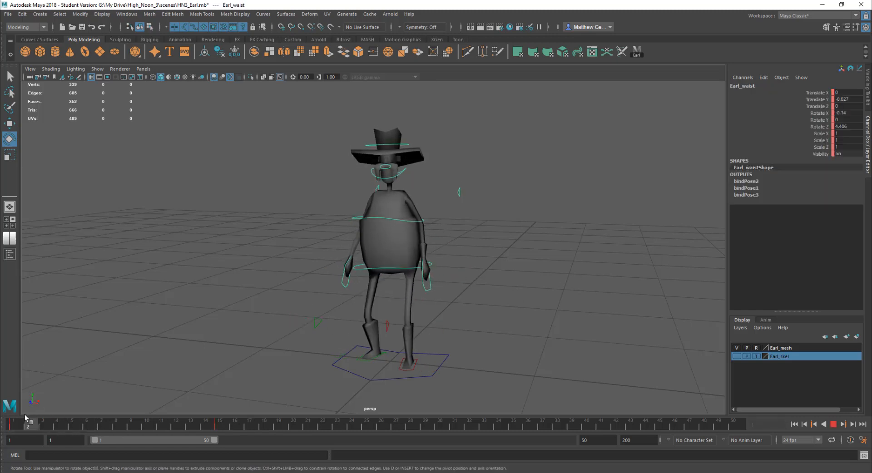
pyautogui.hotkey('alt', 'v')
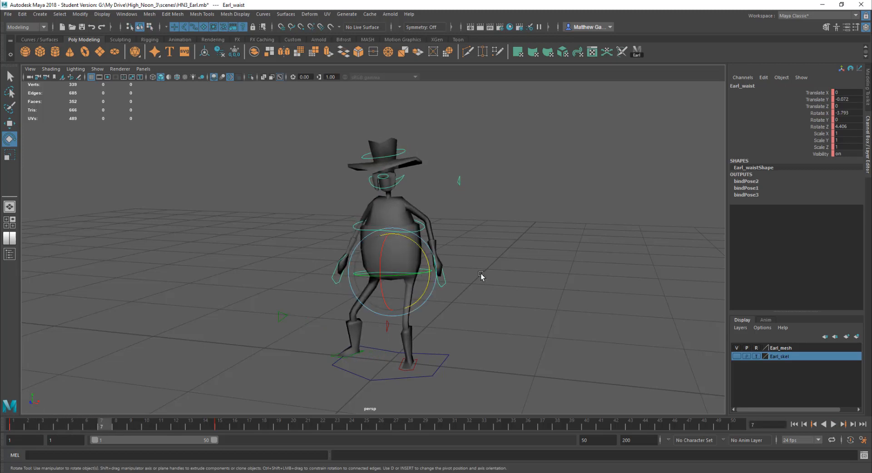
# At frame 7, move the waist control slightly lower and sideways, then play back the animation
pyautogui.press('w')
pyautogui.moveTo(431, 275); pyautogui.dragTo(421, 273)
pyautogui.moveTo(383, 231); pyautogui.dragTo(383, 238)
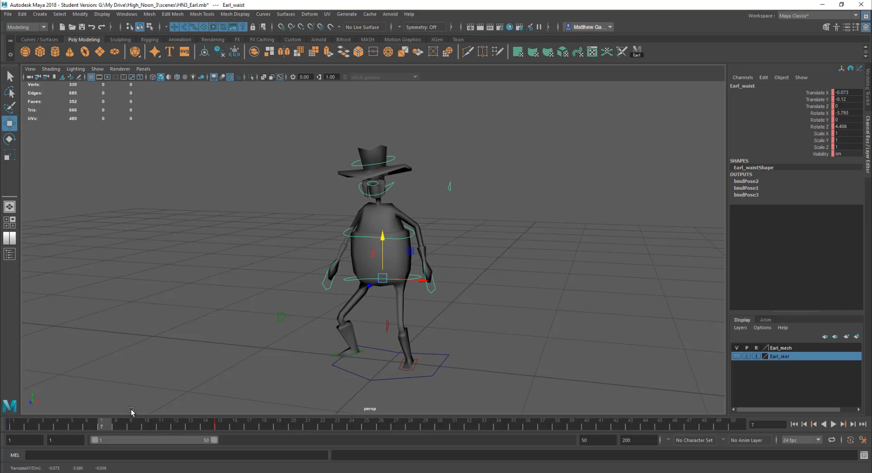
pyautogui.hotkey('alt', 'v')
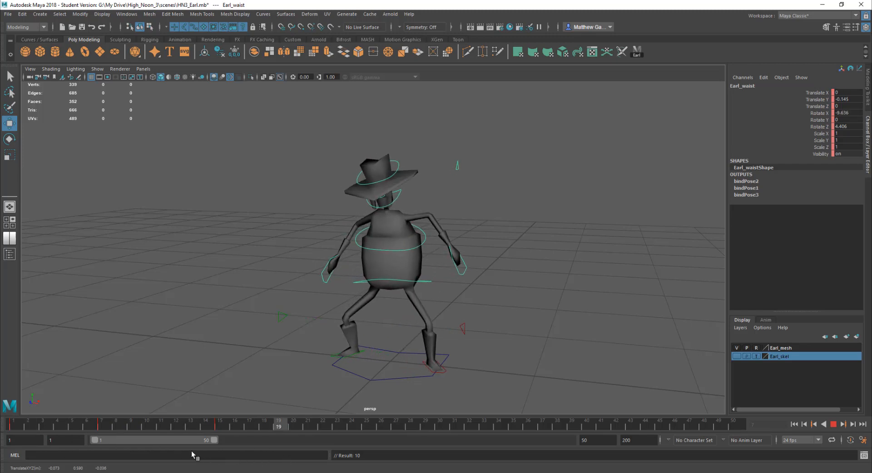
pyautogui.click(833, 424)
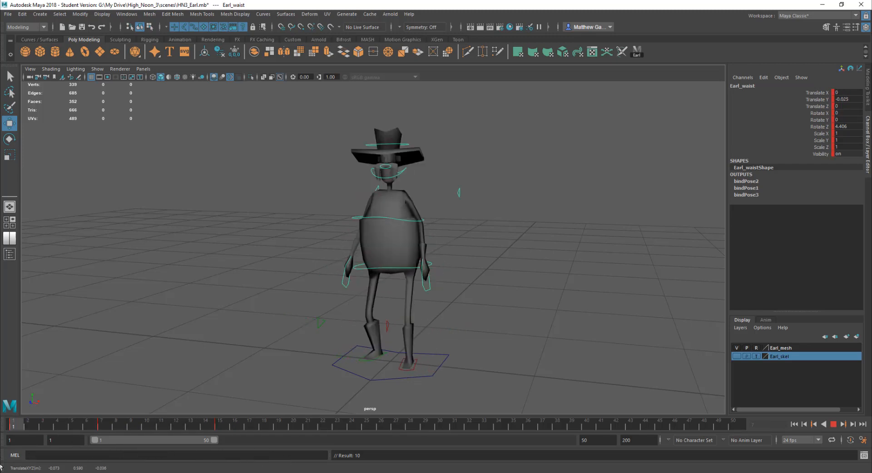
pyautogui.click(834, 425)
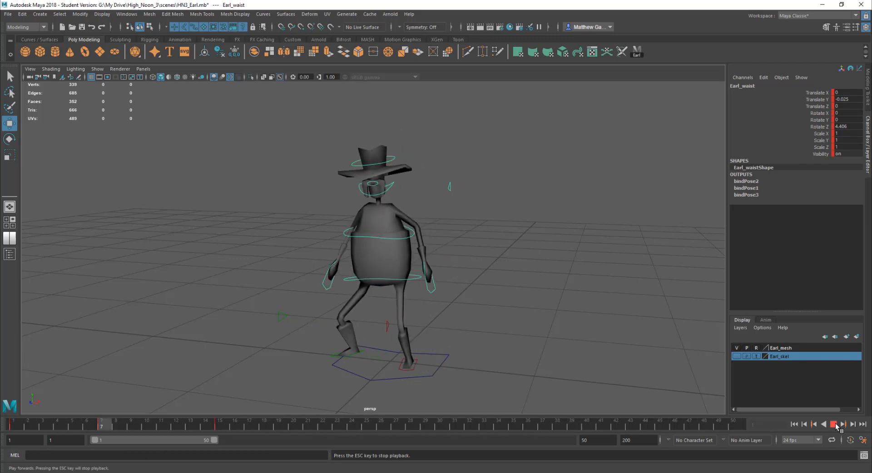
pyautogui.click(836, 425)
# Select the right foot control, and at frame 5 move and rotate it outward and set a key, then play back
pyautogui.moveTo(54, 426); pyautogui.dragTo(13, 427)
pyautogui.click(578, 332)
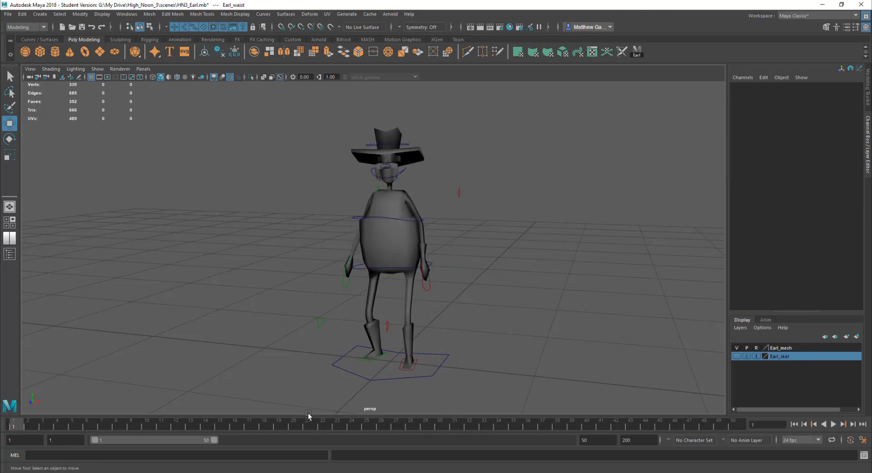
pyautogui.click(385, 356)
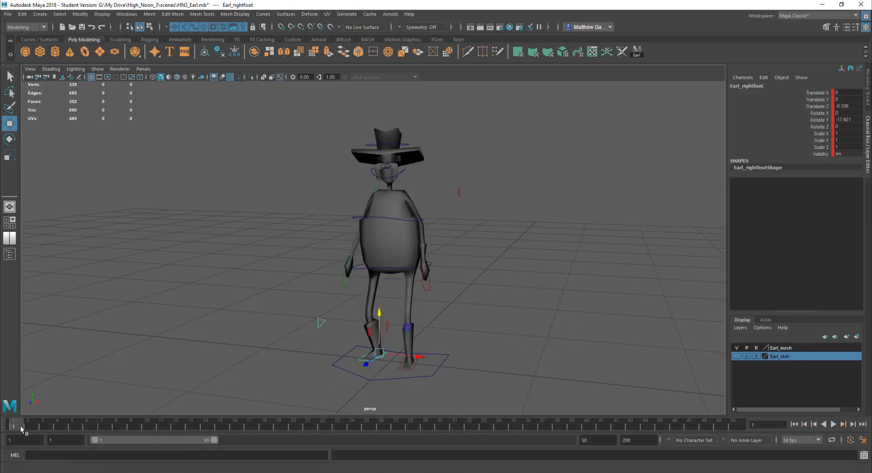
pyautogui.hotkey('alt', 'v')
pyautogui.moveTo(8, 426)
pyautogui.mouseDown()
pyautogui.moveTo(70, 427)
pyautogui.moveTo(7, 426)
pyautogui.moveTo(40, 438)
pyautogui.moveTo(15, 424)
pyautogui.moveTo(91, 424)
pyautogui.moveTo(13, 425)
pyautogui.moveTo(97, 424)
pyautogui.moveTo(44, 424)
pyautogui.mouseUp()
pyautogui.moveTo(94, 427)
pyautogui.mouseDown()
pyautogui.moveTo(50, 427)
pyautogui.moveTo(77, 427)
pyautogui.mouseUp()
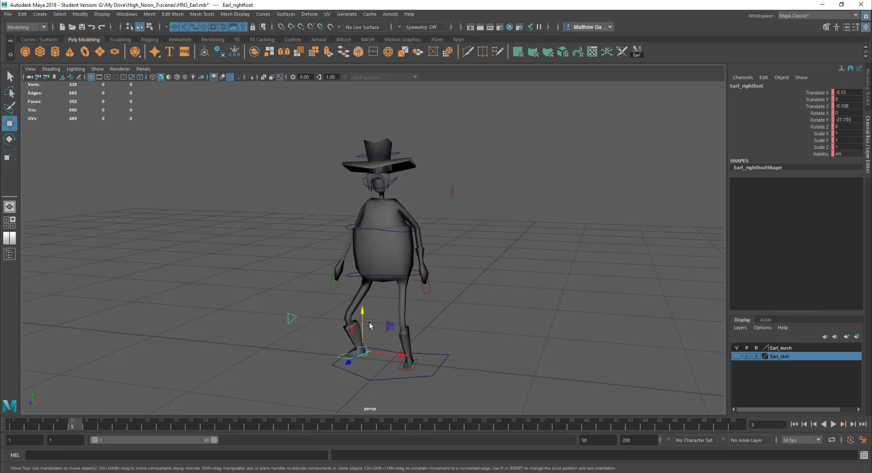
pyautogui.moveTo(362, 312); pyautogui.dragTo(341, 329)
pyautogui.press('e')
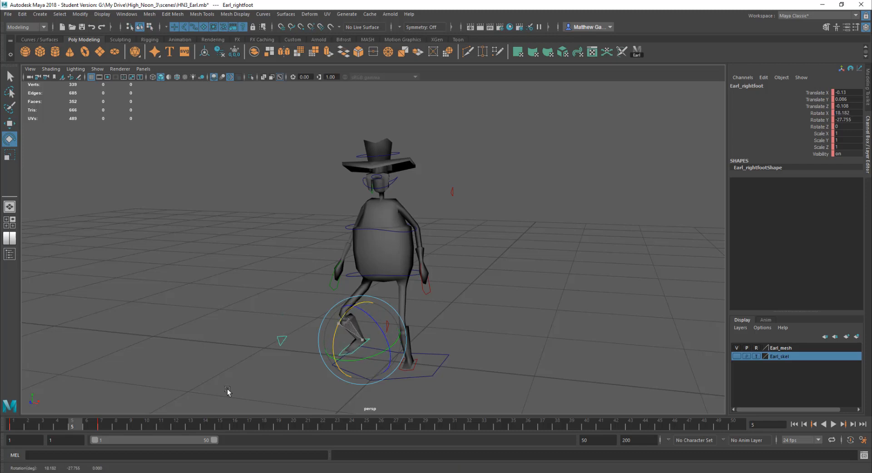
pyautogui.press('s')
pyautogui.hotkey('alt', 'v')
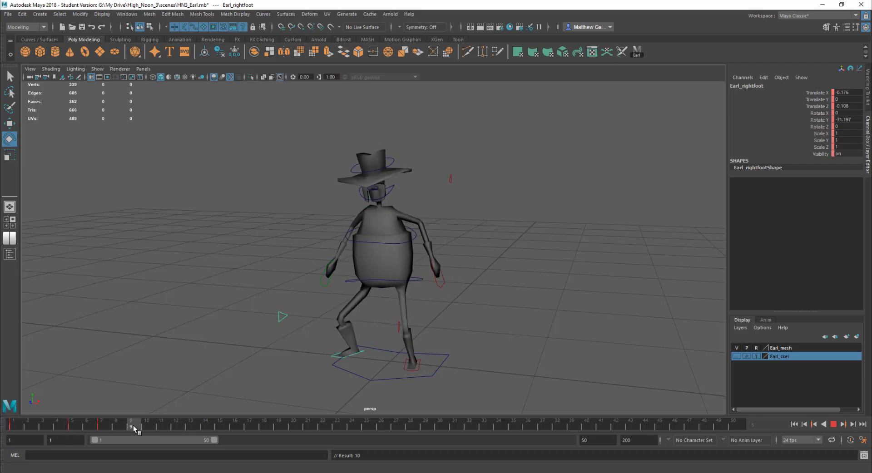
pyautogui.hotkey('alt', 'v')
# Select the left foot control, and at frame 12 move and rotate it and set a key
pyautogui.click(530, 327)
pyautogui.click(414, 371)
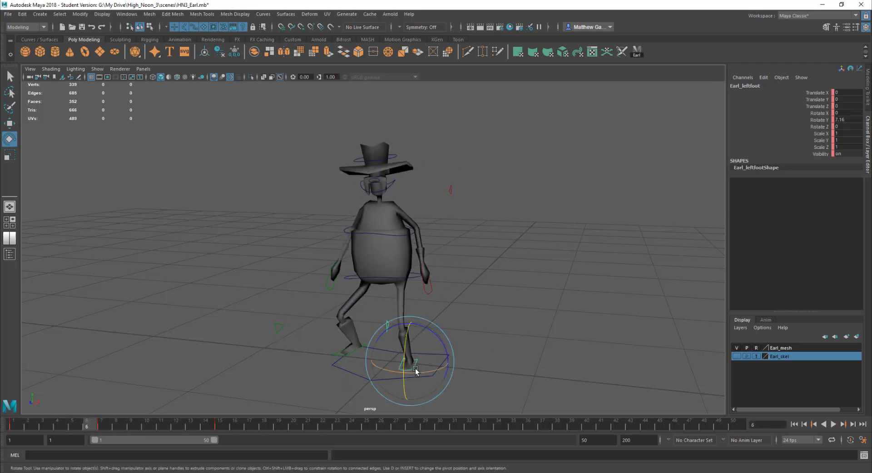
pyautogui.hotkey('alt', 'v')
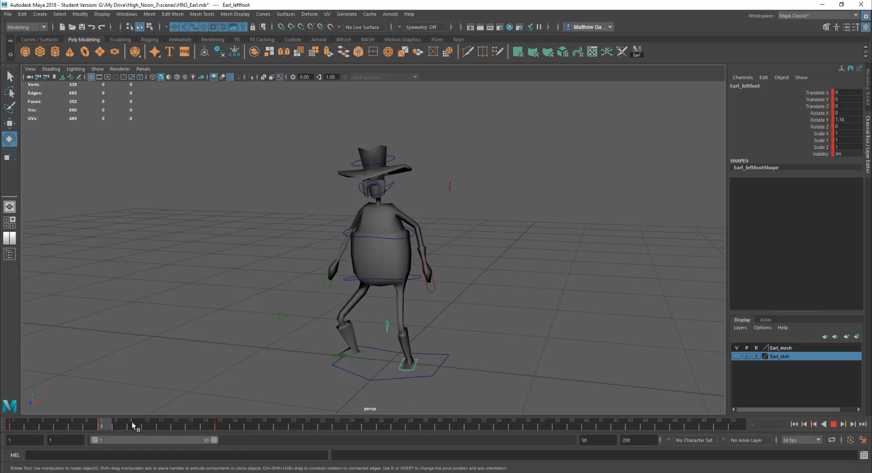
pyautogui.click(175, 422)
pyautogui.press('w')
pyautogui.moveTo(427, 361); pyautogui.dragTo(430, 355)
pyautogui.press('e')
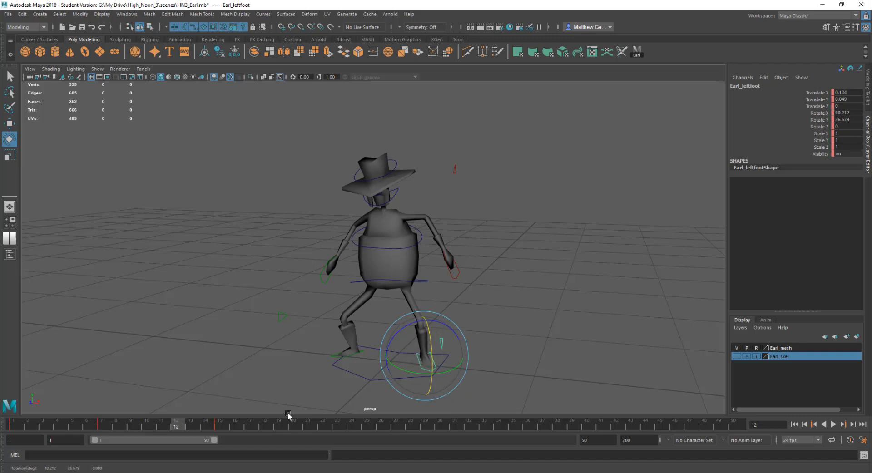
pyautogui.press('s')
# Play back the animation repeatedly from frame 1 to review the new foot keys
pyautogui.click(101, 425)
pyautogui.hotkey('alt', 'v')
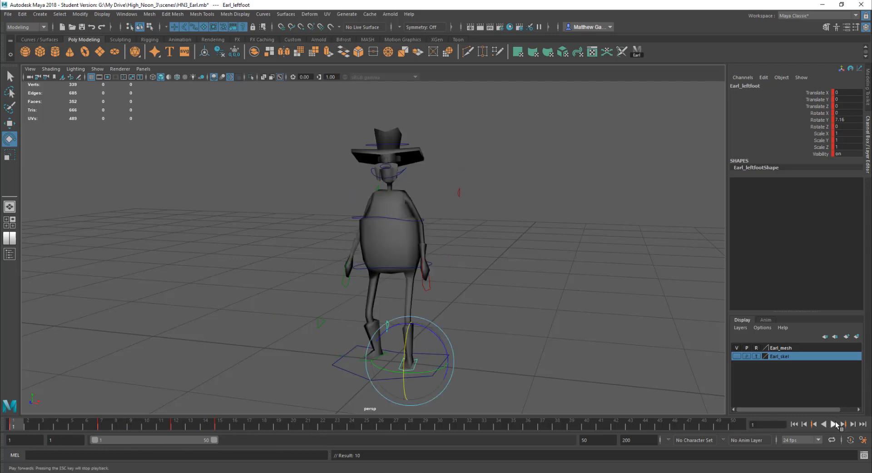
pyautogui.click(835, 424)
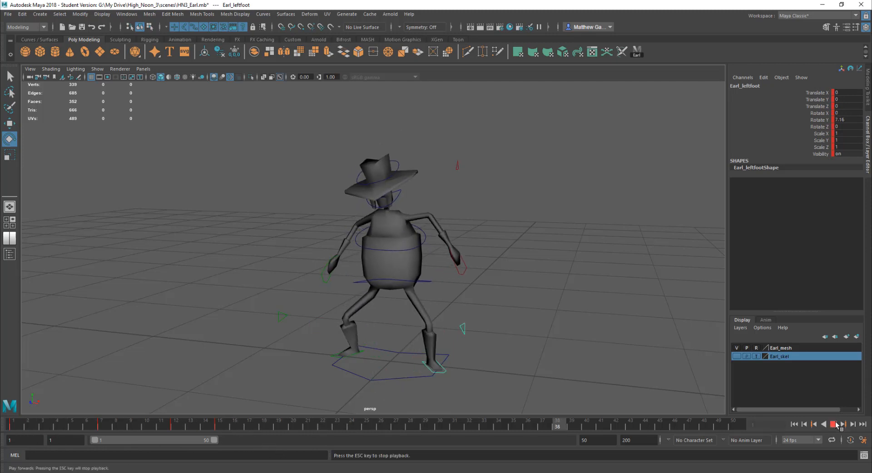
pyautogui.click(837, 425)
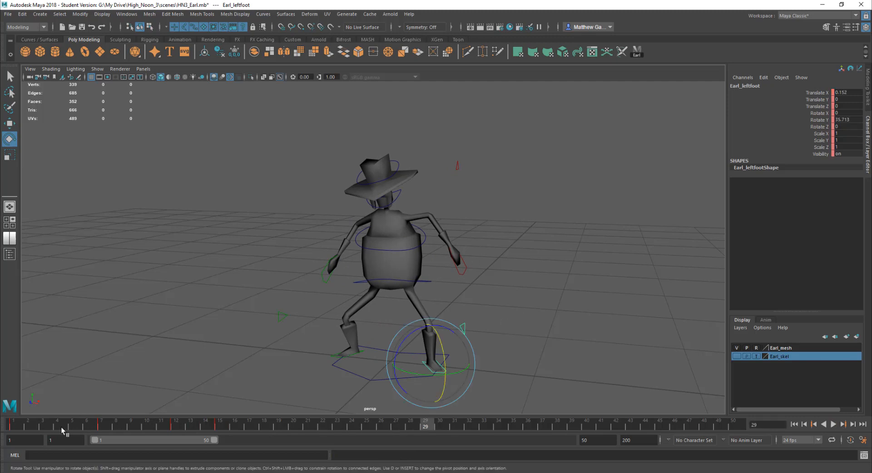
pyautogui.click(14, 424)
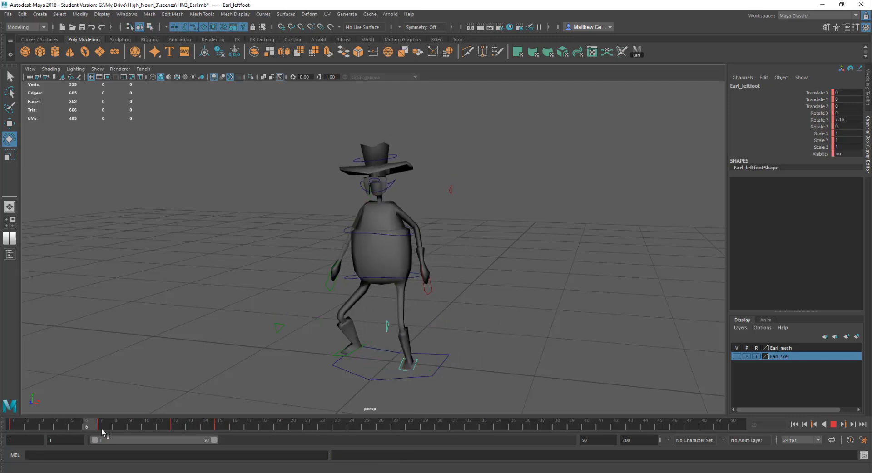
pyautogui.moveTo(46, 430); pyautogui.dragTo(13, 429)
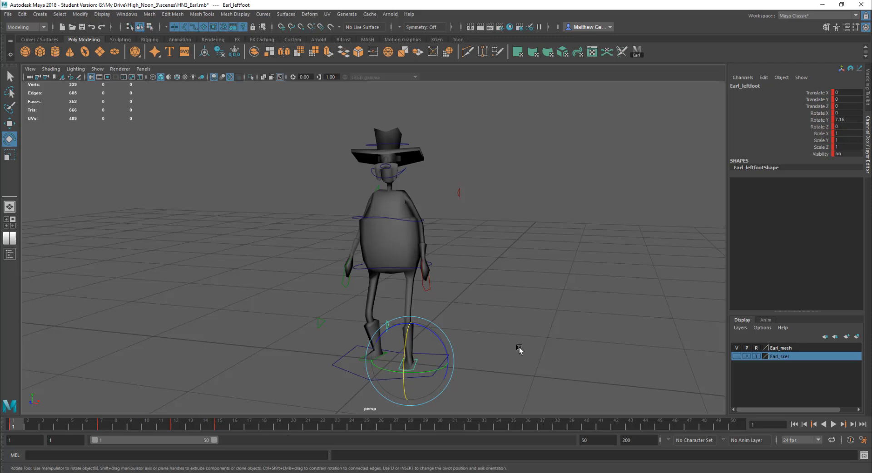
pyautogui.click(834, 424)
pyautogui.click(833, 424)
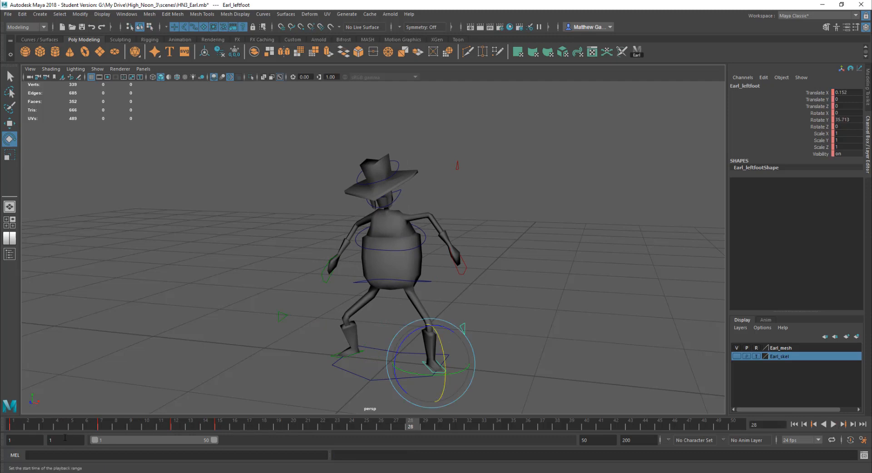
pyautogui.click(13, 426)
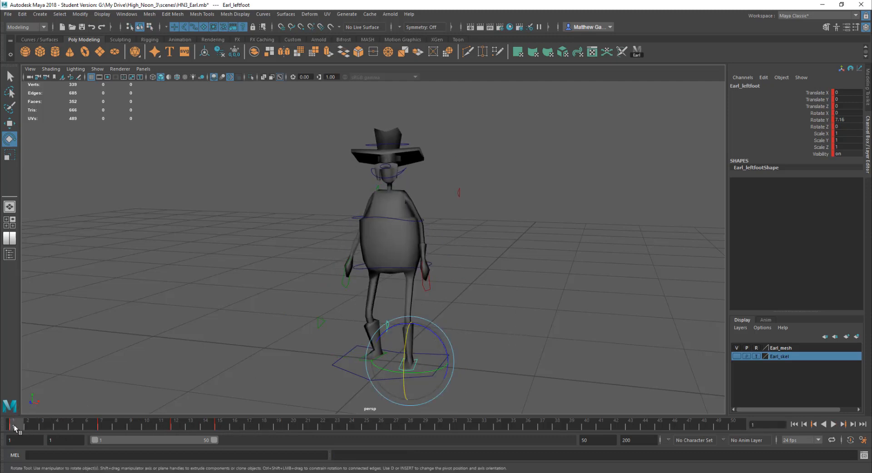
# Try selecting the right foot control's keys from frame 1 to 7 and shifting them later, then undo the shift
pyautogui.moveTo(13, 428); pyautogui.dragTo(107, 428)
pyautogui.click(313, 362)
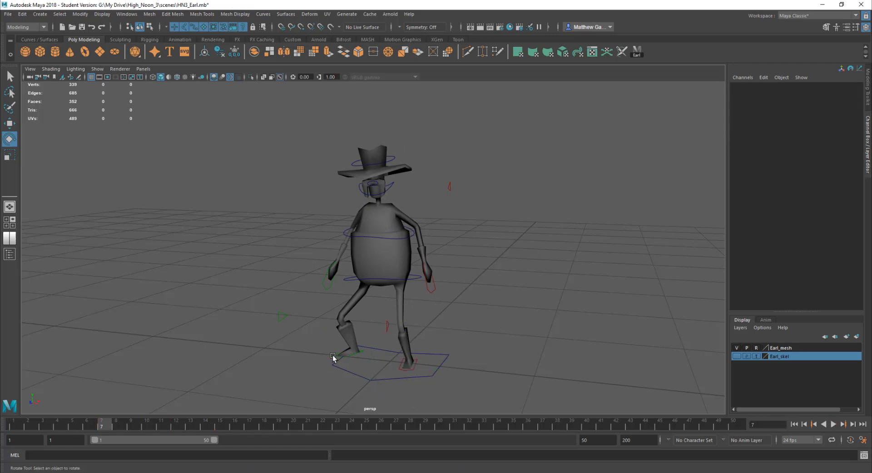
pyautogui.click(333, 358)
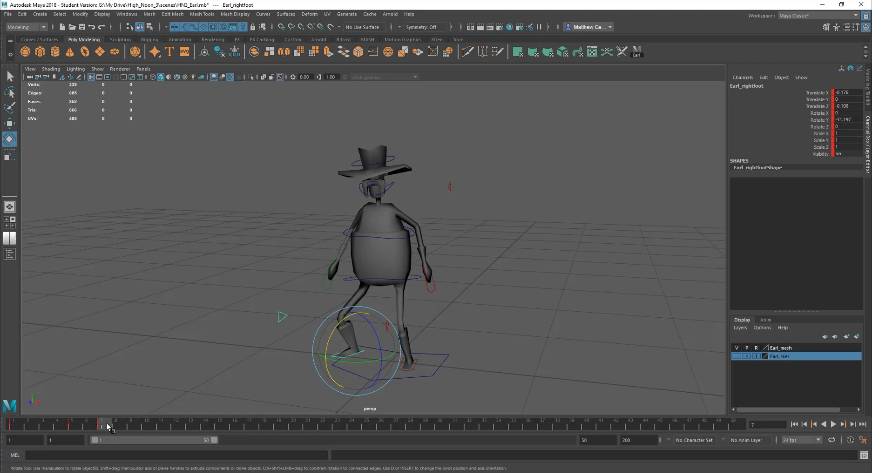
pyautogui.moveTo(108, 427); pyautogui.dragTo(2, 431)
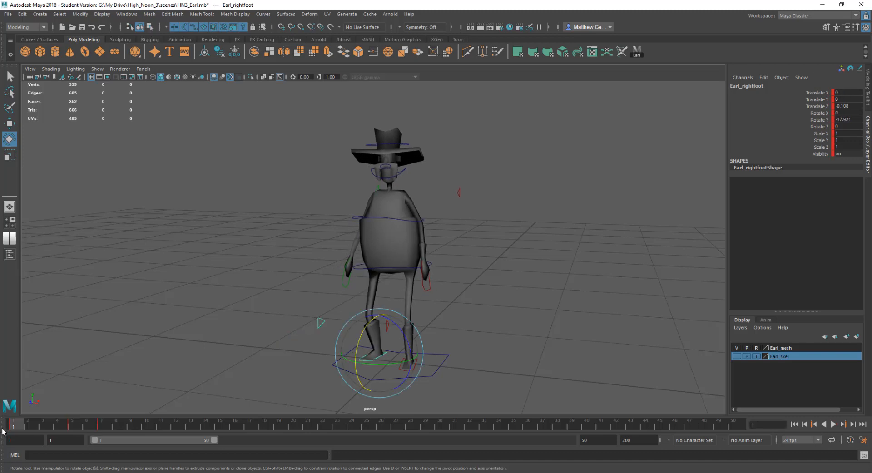
pyautogui.moveTo(107, 426); pyautogui.dragTo(25, 423)
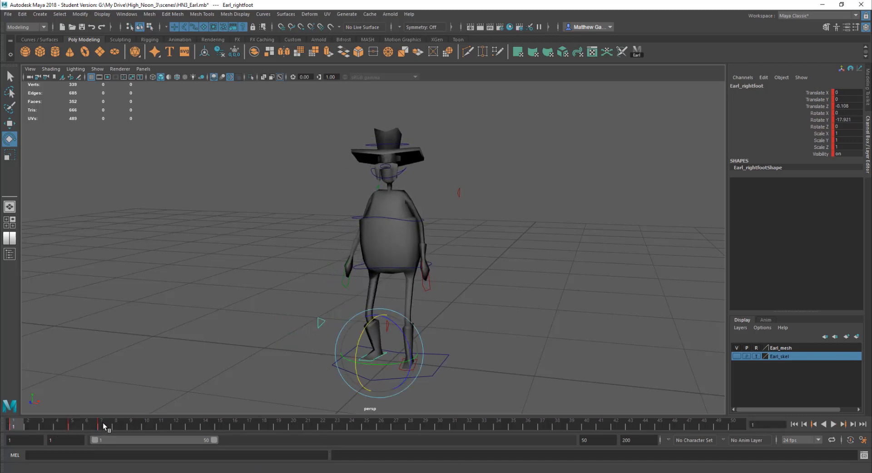
pyautogui.moveTo(102, 423); pyautogui.dragTo(19, 427)
pyautogui.keyDown('shift'); pyautogui.moveTo(105, 425); pyautogui.dragTo(19, 427); pyautogui.keyUp('shift')
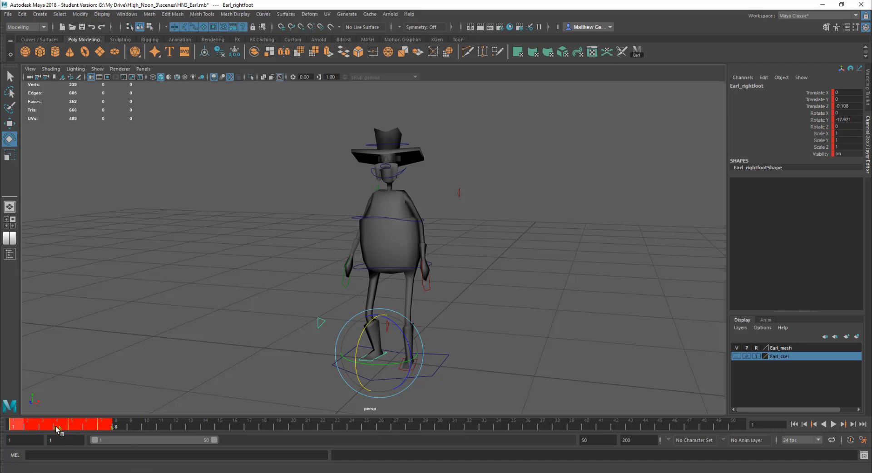
pyautogui.moveTo(57, 428); pyautogui.dragTo(116, 426)
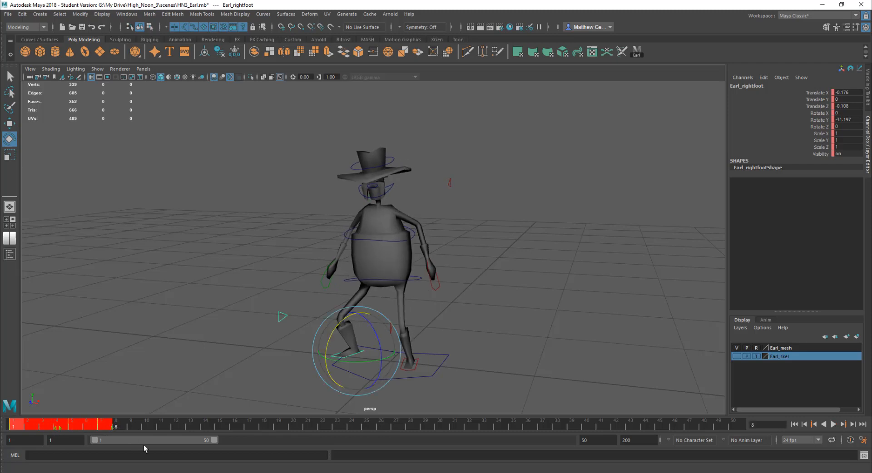
pyautogui.click(152, 423)
pyautogui.hotkey('ctrl', 'z')
pyautogui.hotkey('ctrl', 'z')
pyautogui.hotkey('ctrl', 'z')
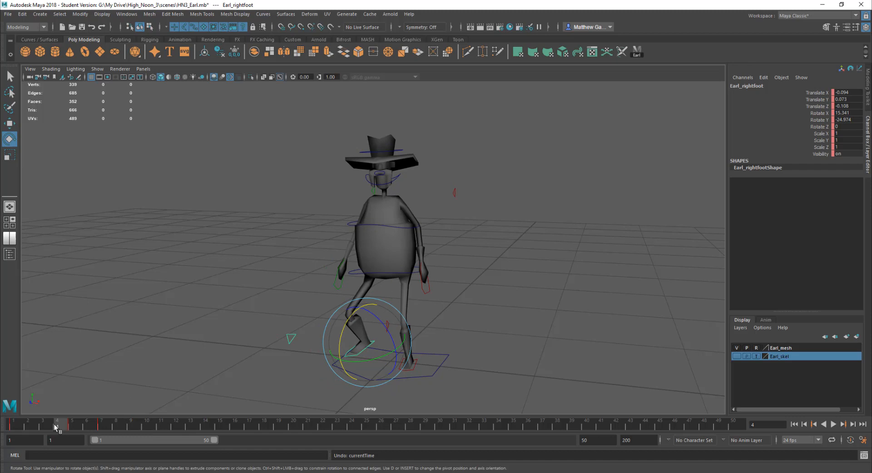
# Select the right foot control and delete its key at frame 5
pyautogui.moveTo(54, 425); pyautogui.dragTo(4, 445)
pyautogui.click(391, 380)
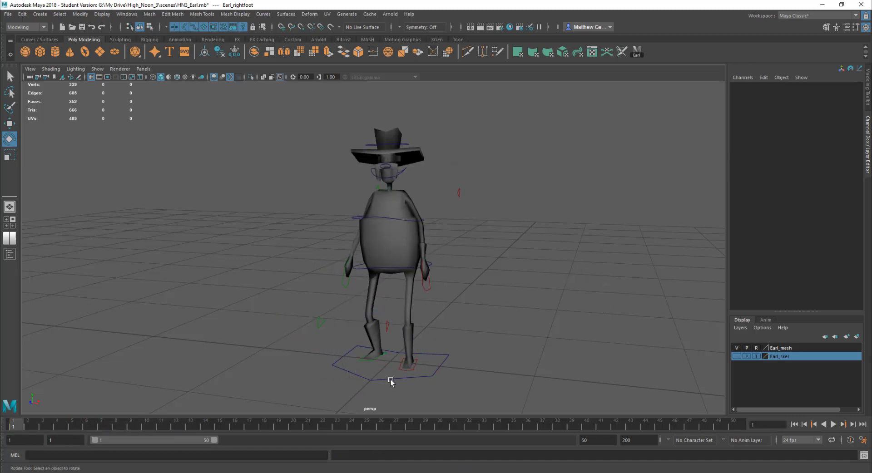
pyautogui.click(377, 362)
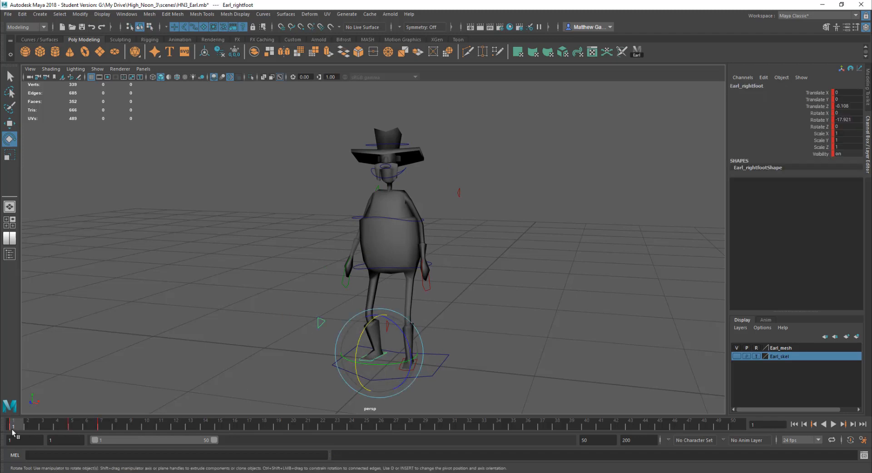
pyautogui.moveTo(13, 432); pyautogui.dragTo(72, 426)
pyautogui.rightClick(73, 426)
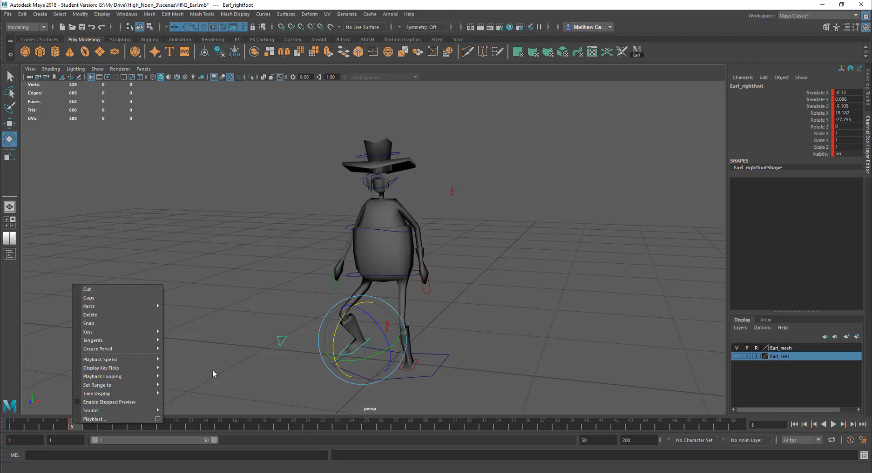
pyautogui.click(90, 315)
pyautogui.click(401, 385)
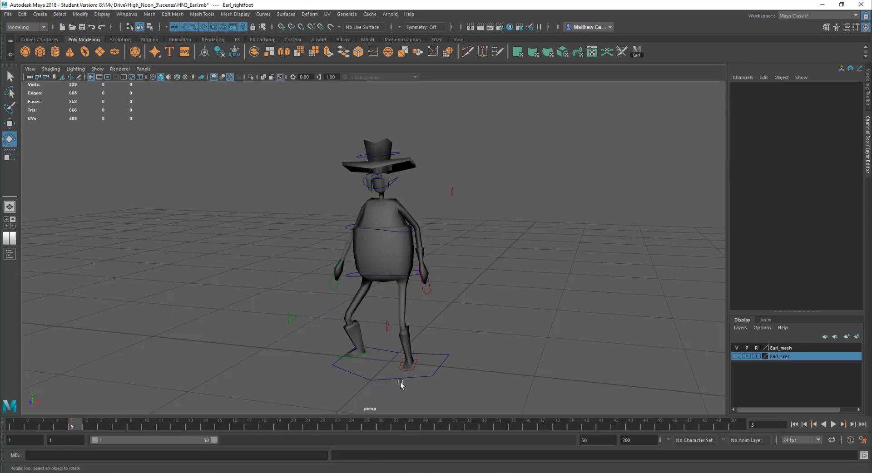
# Select the left foot control and delete its key at frame 12
pyautogui.click(411, 371)
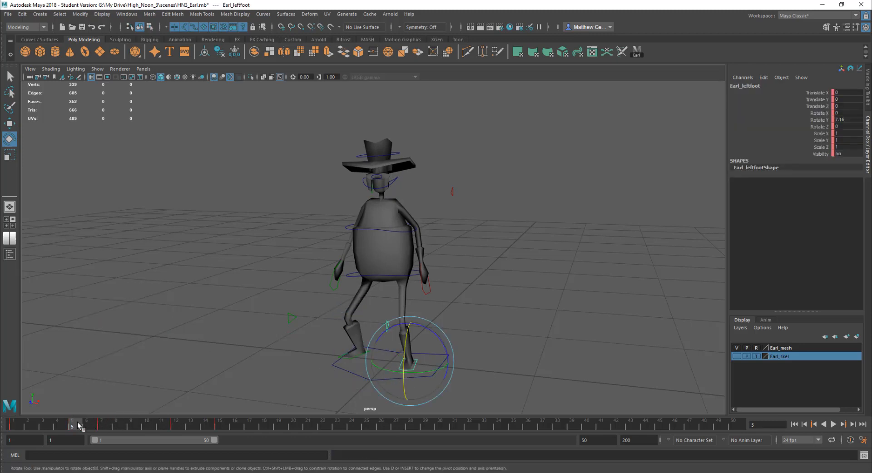
pyautogui.moveTo(78, 426); pyautogui.dragTo(176, 425)
pyautogui.rightClick(176, 426)
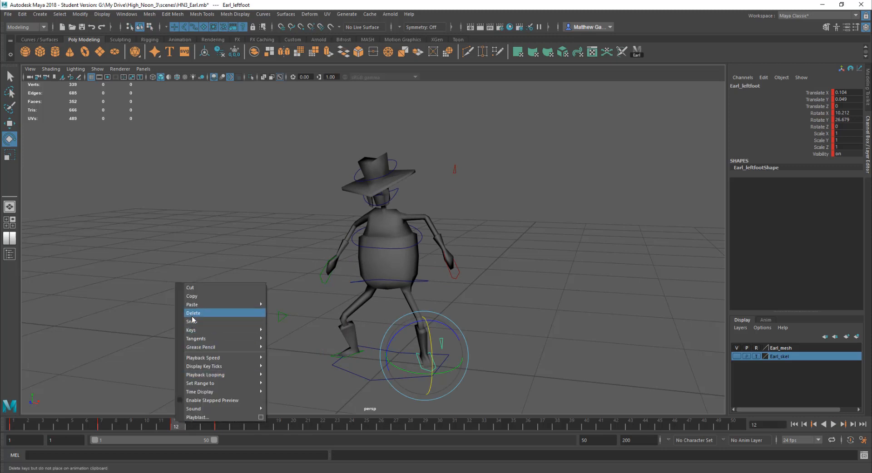
pyautogui.click(192, 313)
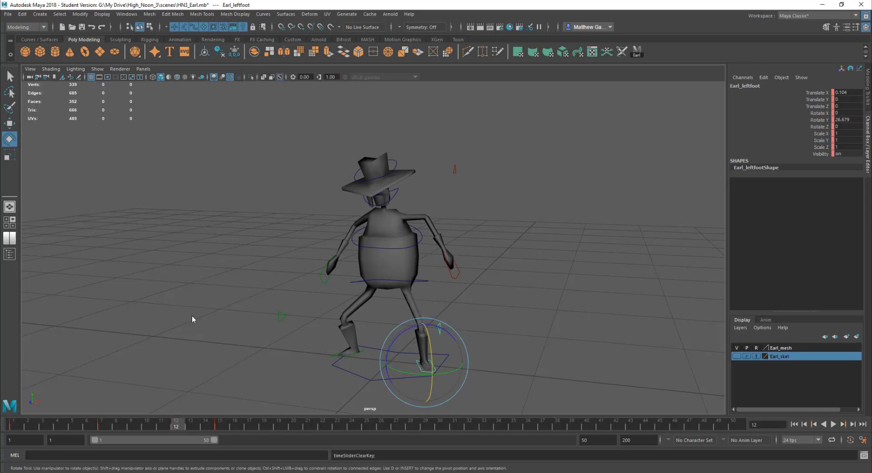
# Select the waist control and delete its key at frame 7
pyautogui.click(421, 282)
pyautogui.click(101, 425)
pyautogui.rightClick(102, 425)
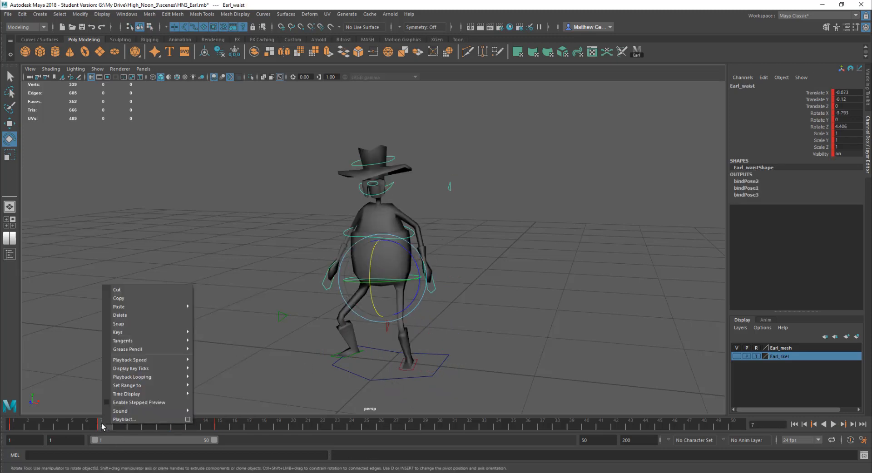
pyautogui.click(132, 315)
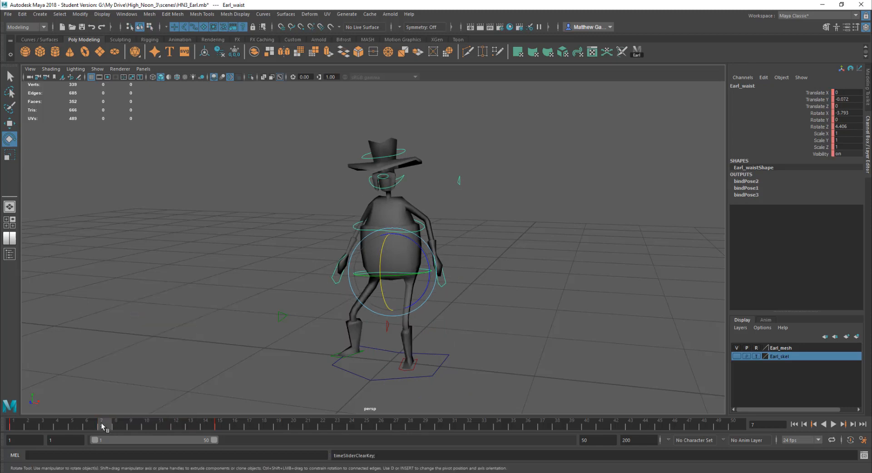
# Play back the animation to review the remaining keys
pyautogui.hotkey('alt', 'v')
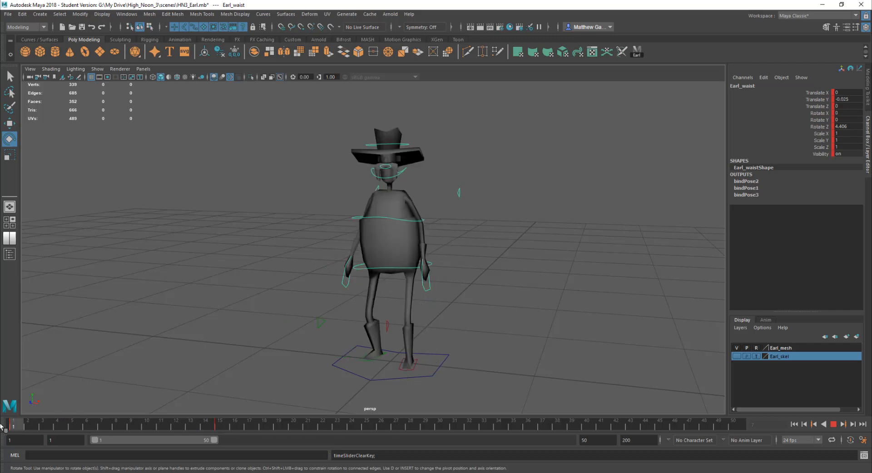
pyautogui.hotkey('alt', 'v')
pyautogui.click(374, 361)
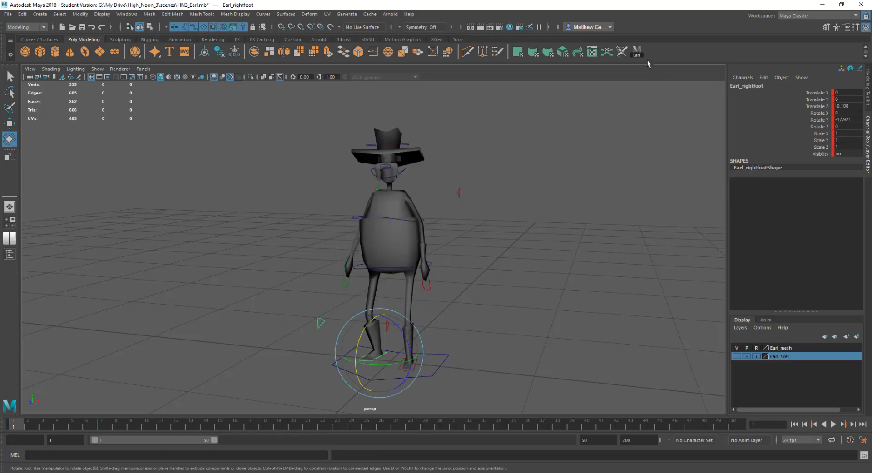
# Select all of Earl's controls and shift their selected keys along the timeline to frame 10
pyautogui.click(636, 50)
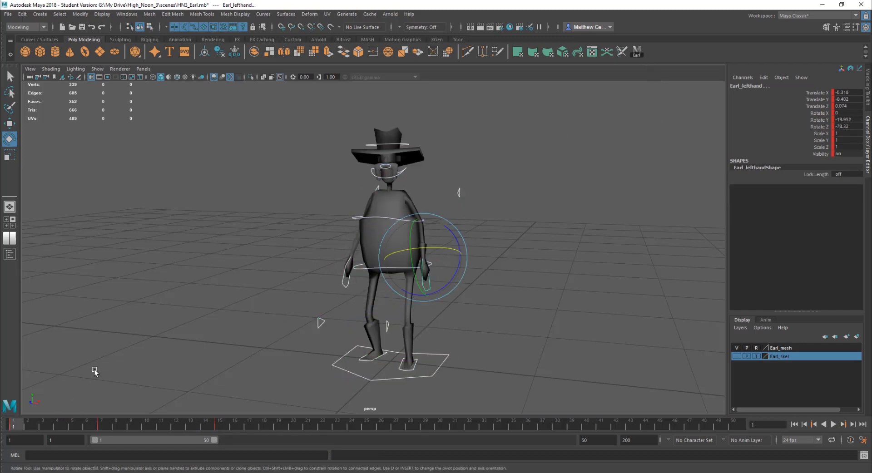
pyautogui.moveTo(19, 425); pyautogui.dragTo(295, 428)
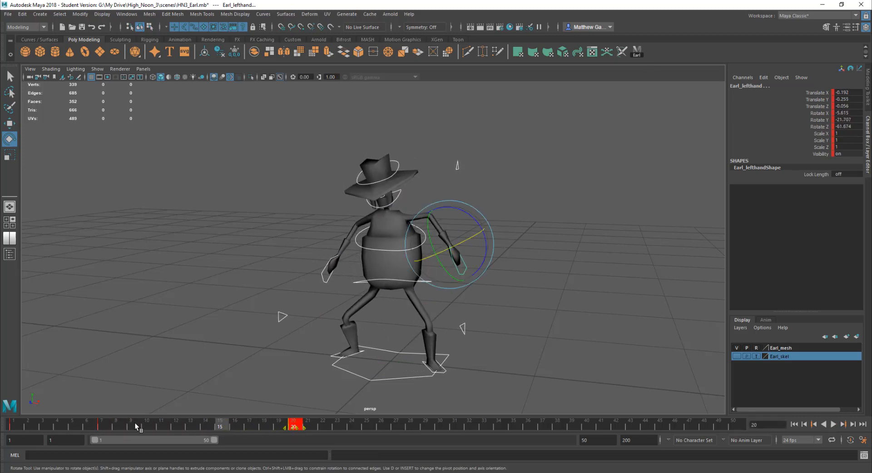
pyautogui.click(101, 425)
pyautogui.moveTo(107, 429); pyautogui.dragTo(151, 427)
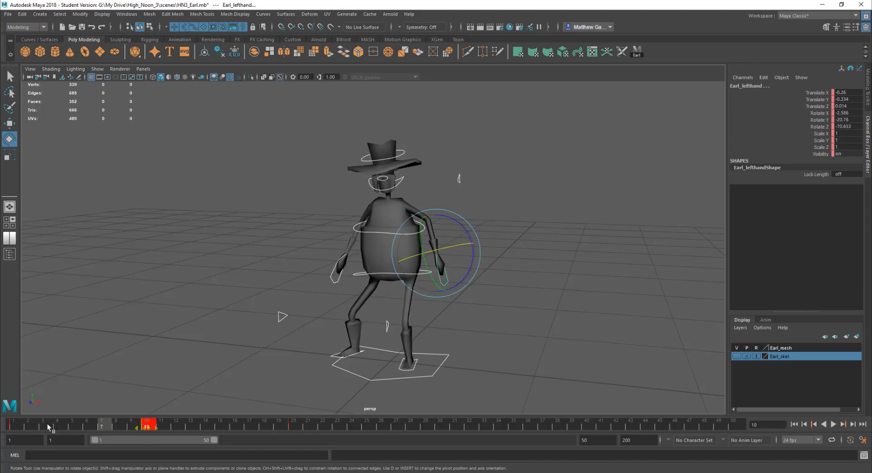
# Scrub through the first frames of the timeline to review the motion, then clear the selection
pyautogui.moveTo(19, 424); pyautogui.dragTo(138, 425)
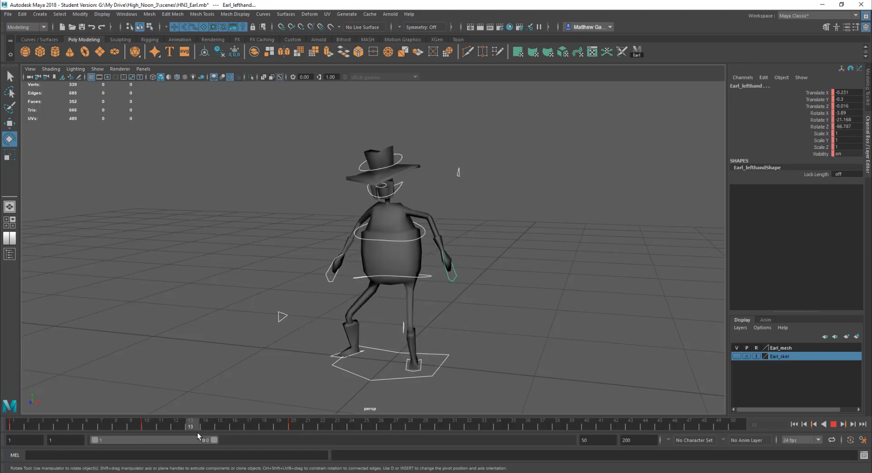
pyautogui.moveTo(61, 418); pyautogui.dragTo(2, 426)
pyautogui.click(499, 357)
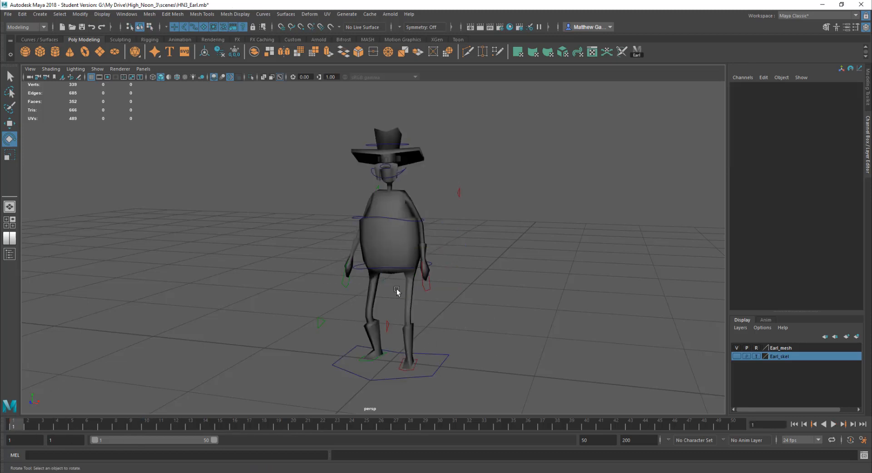
# At frame 10, rotate the waist control and move it lower and sideways, then set a key
pyautogui.click(360, 367)
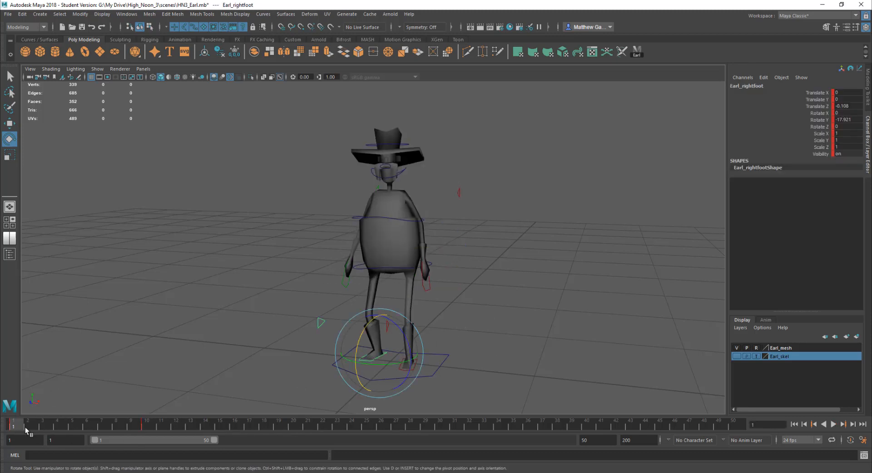
pyautogui.moveTo(38, 424); pyautogui.dragTo(148, 429)
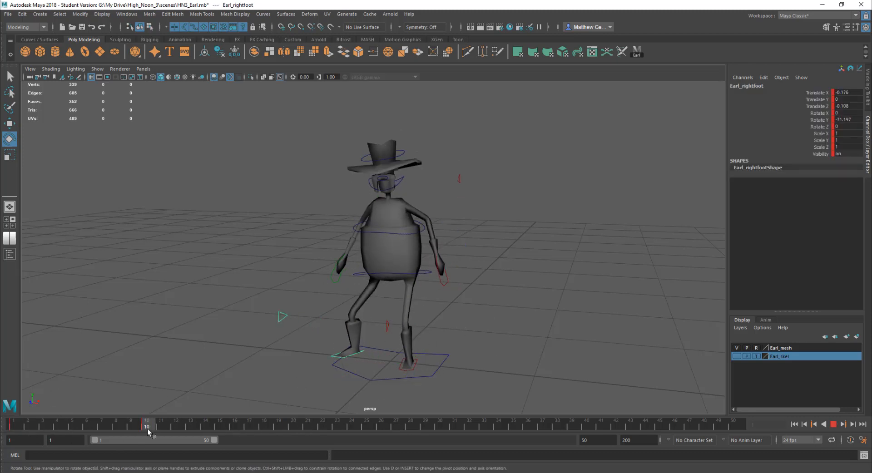
pyautogui.click(419, 275)
pyautogui.click(422, 274)
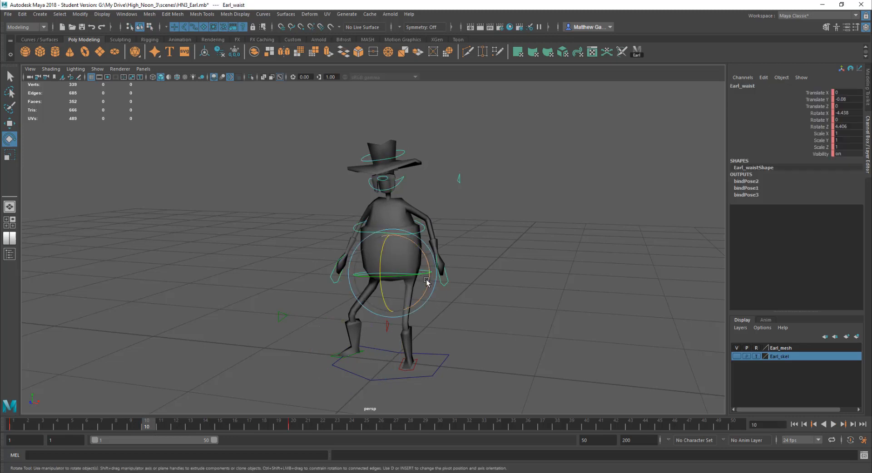
pyautogui.scroll(1, 426, 279)
pyautogui.keyDown('alt'); pyautogui.moveTo(426, 280); pyautogui.dragTo(420, 267, button='middle'); pyautogui.keyUp('alt')
pyautogui.press('w')
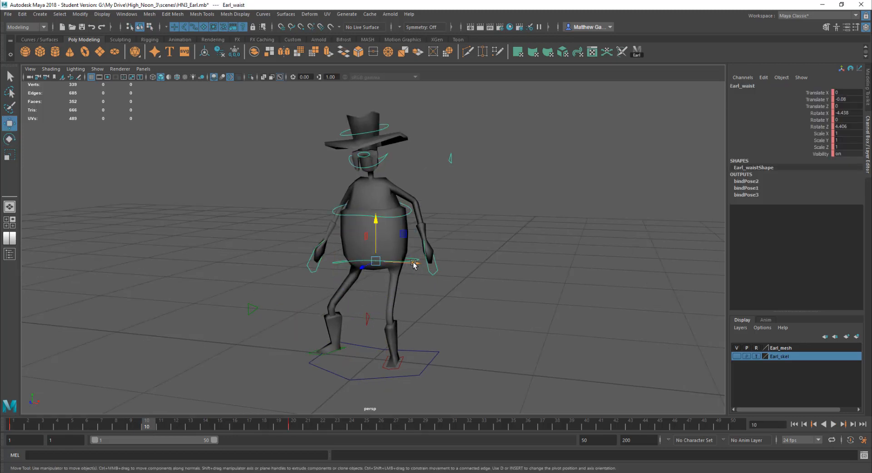
pyautogui.moveTo(414, 266); pyautogui.dragTo(400, 265)
pyautogui.press('e')
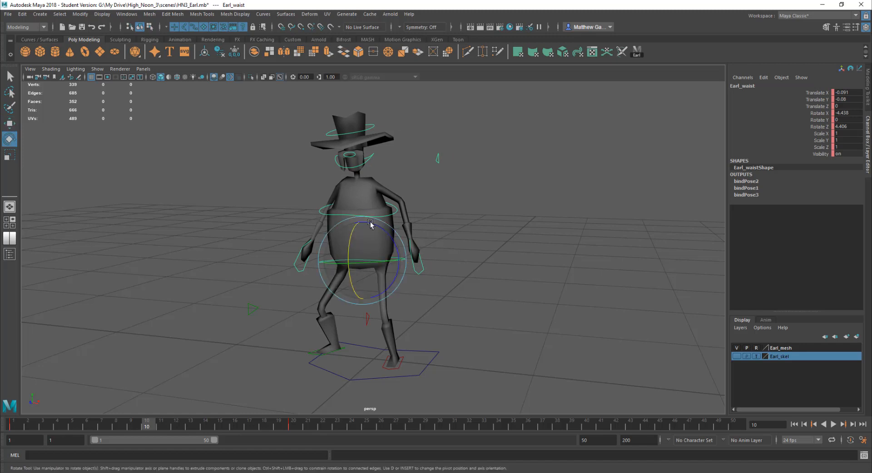
pyautogui.press('w')
pyautogui.moveTo(361, 222); pyautogui.dragTo(358, 233)
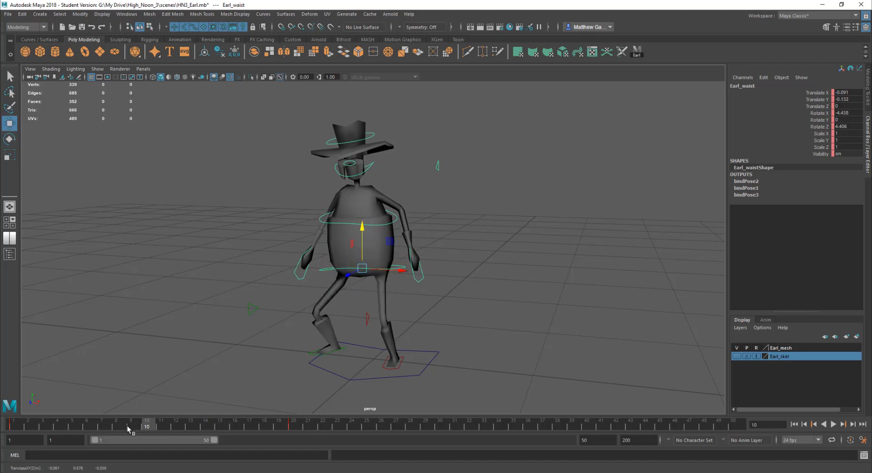
pyautogui.press('s')
# Play back the animation to review the new waist key
pyautogui.hotkey('alt', 'v')
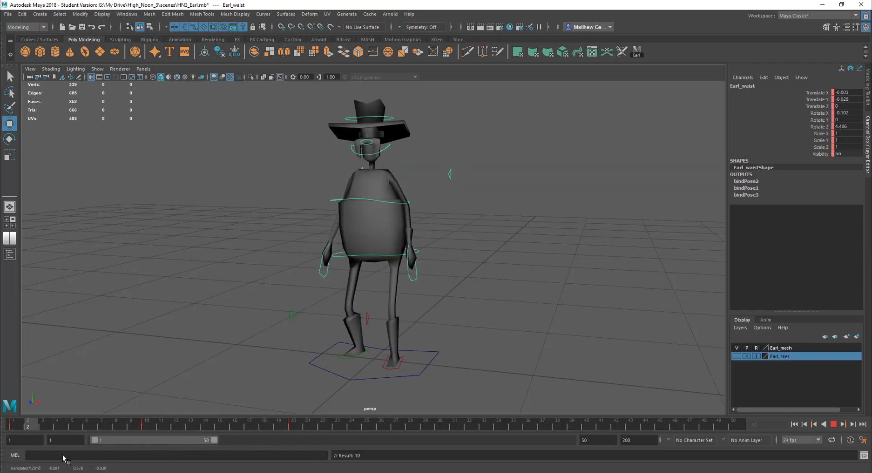
pyautogui.hotkey('alt', 'v')
pyautogui.click(348, 359)
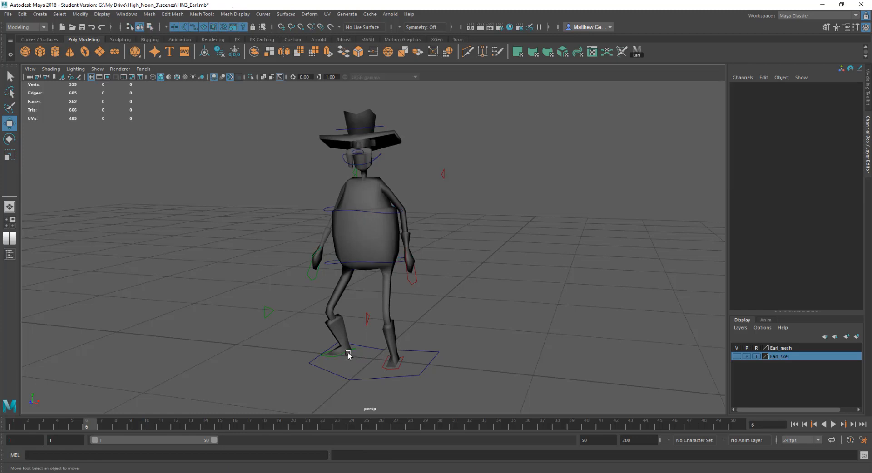
# At frame 6, raise and rotate the right foot control and set a key
pyautogui.click(348, 354)
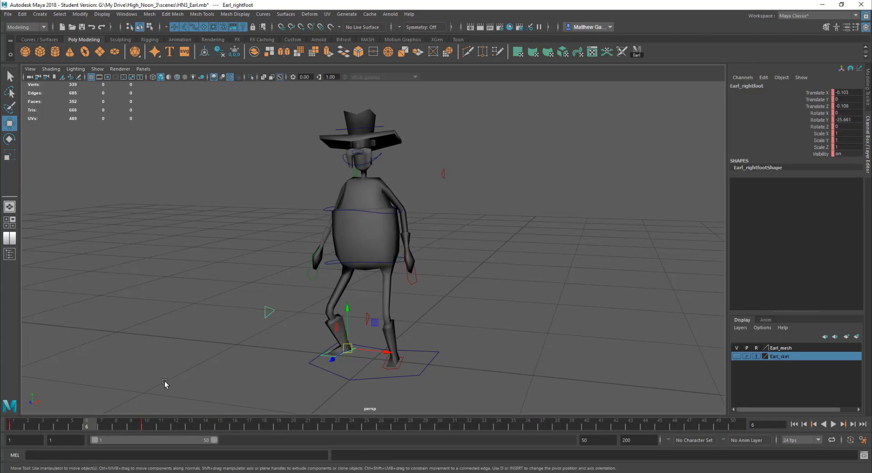
pyautogui.moveTo(349, 311); pyautogui.dragTo(350, 293)
pyautogui.press('e')
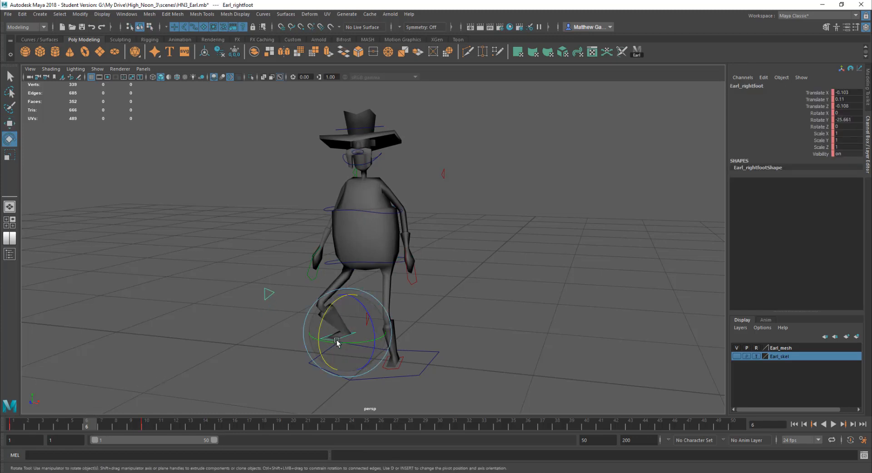
pyautogui.moveTo(321, 327); pyautogui.dragTo(345, 356)
pyautogui.press('s')
# Delete the right foot control's key at frame 6
pyautogui.hotkey('alt', 'v')
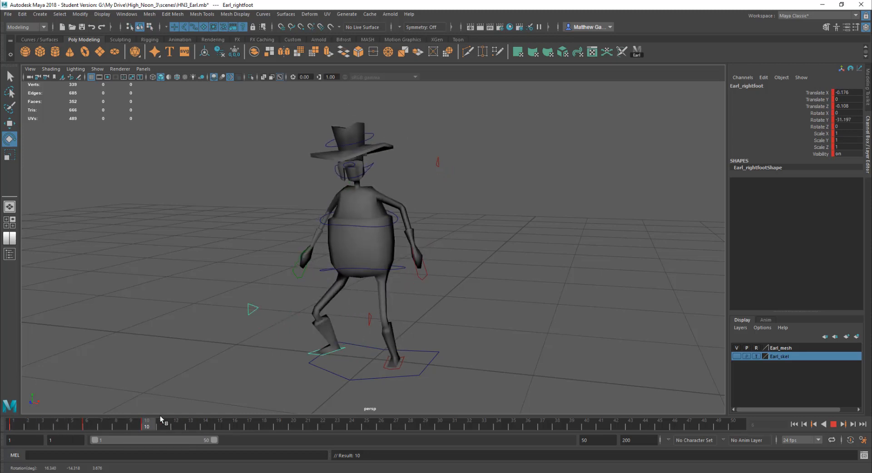
pyautogui.rightClick(88, 426)
pyautogui.click(117, 318)
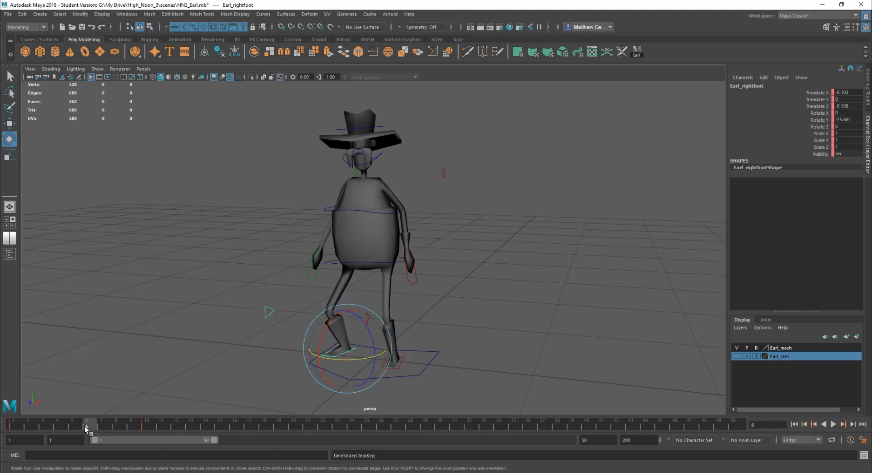
# At frame 8, try moving and rotating the right foot control and play back the result
pyautogui.moveTo(88, 425); pyautogui.dragTo(117, 426)
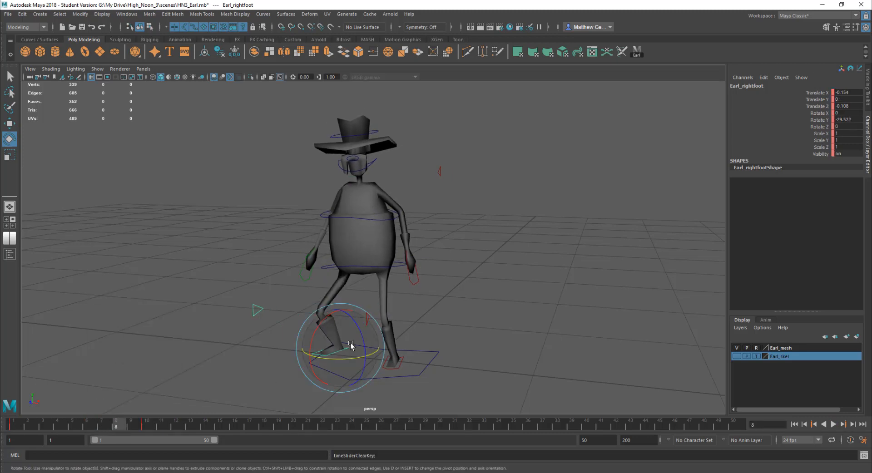
pyautogui.press('w')
pyautogui.moveTo(348, 352); pyautogui.dragTo(363, 367)
pyautogui.press('e')
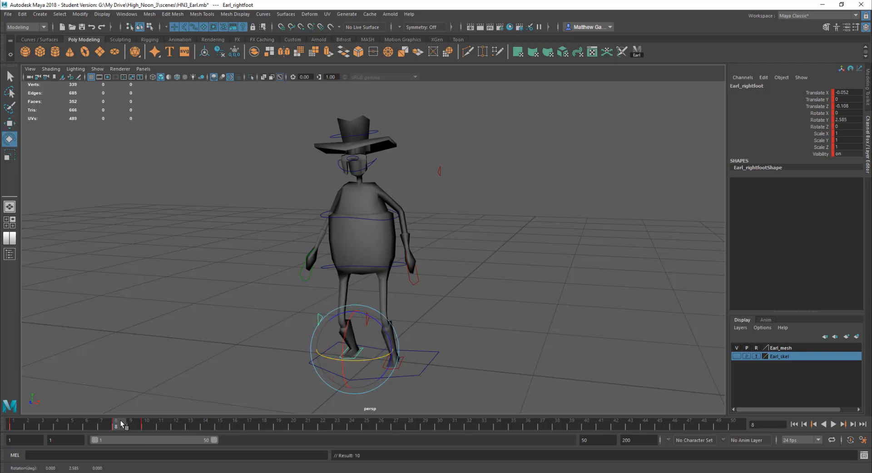
pyautogui.hotkey('alt', 'v')
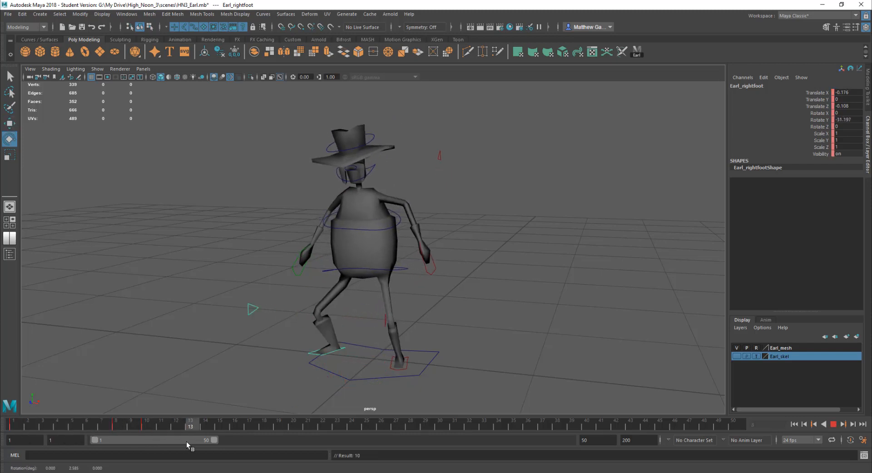
# Delete the right foot control's key at frame 8
pyautogui.click(120, 427)
pyautogui.rightClick(120, 426)
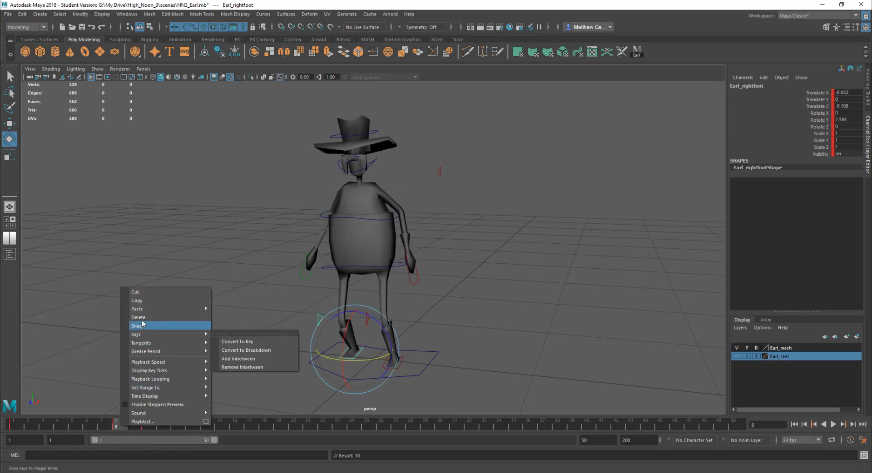
pyautogui.click(142, 318)
# At frame 6, raise and rotate the right foot control, then play back the animation
pyautogui.moveTo(116, 427); pyautogui.dragTo(87, 427)
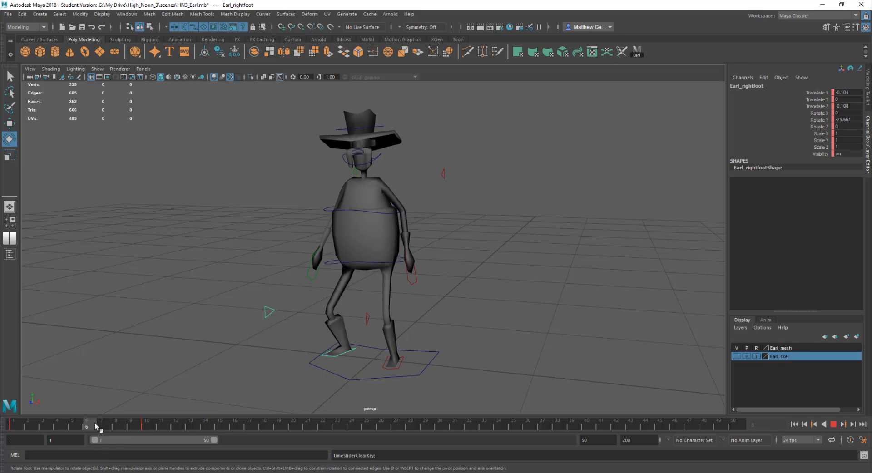
pyautogui.press('w')
pyautogui.click(345, 303)
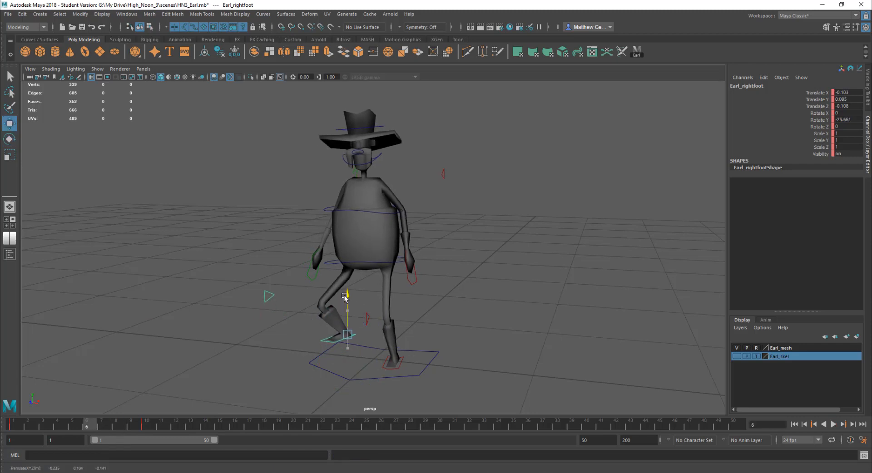
pyautogui.press('e')
pyautogui.moveTo(336, 355); pyautogui.dragTo(350, 350)
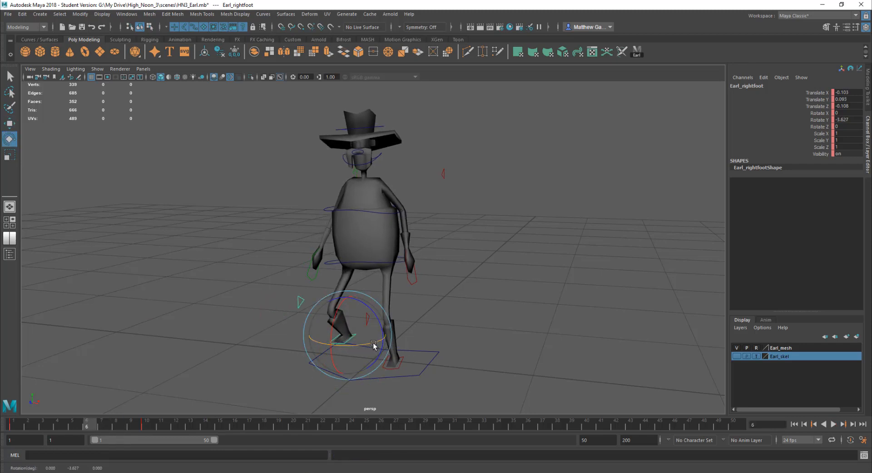
pyautogui.moveTo(380, 324); pyautogui.dragTo(364, 338)
pyautogui.press('w')
pyautogui.hotkey('alt', 'v')
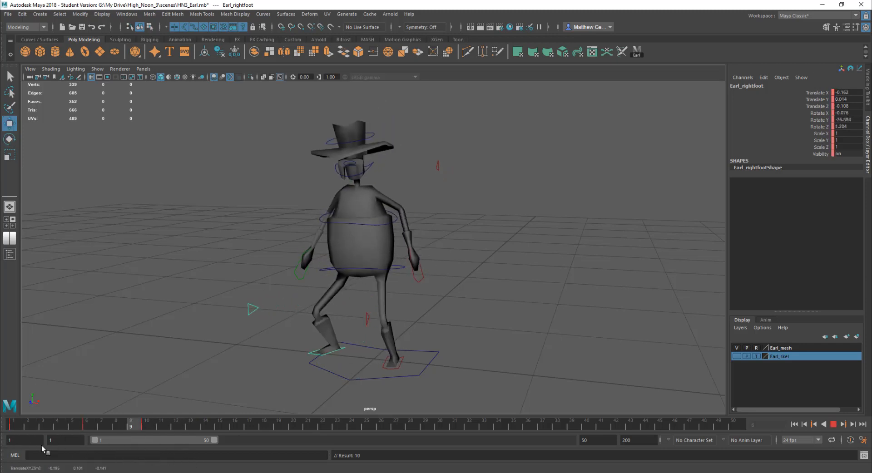
# At frame 16, move and rotate the left foot control, then play back the animation
pyautogui.hotkey('alt', 'v')
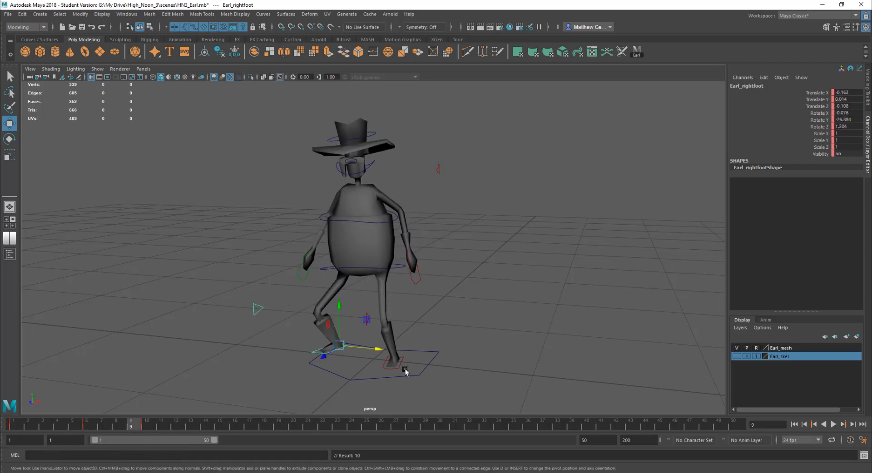
pyautogui.click(402, 370)
pyautogui.hotkey('alt', 'v')
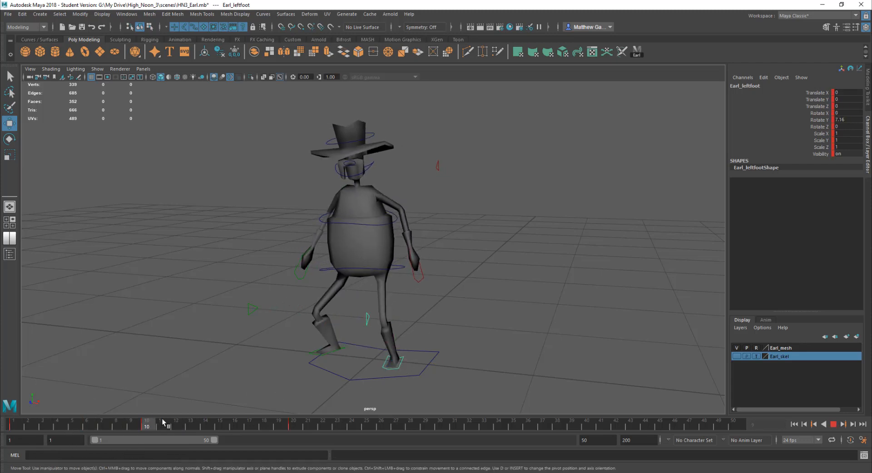
pyautogui.click(235, 426)
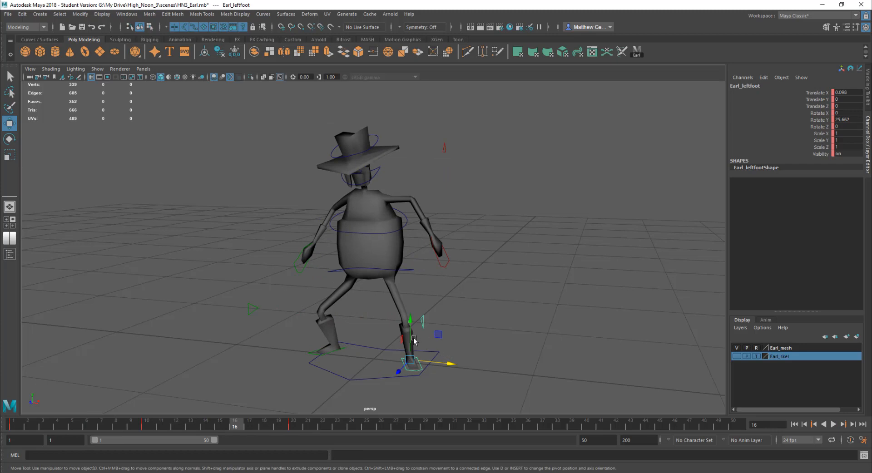
pyautogui.moveTo(411, 339); pyautogui.dragTo(398, 367)
pyautogui.press('e')
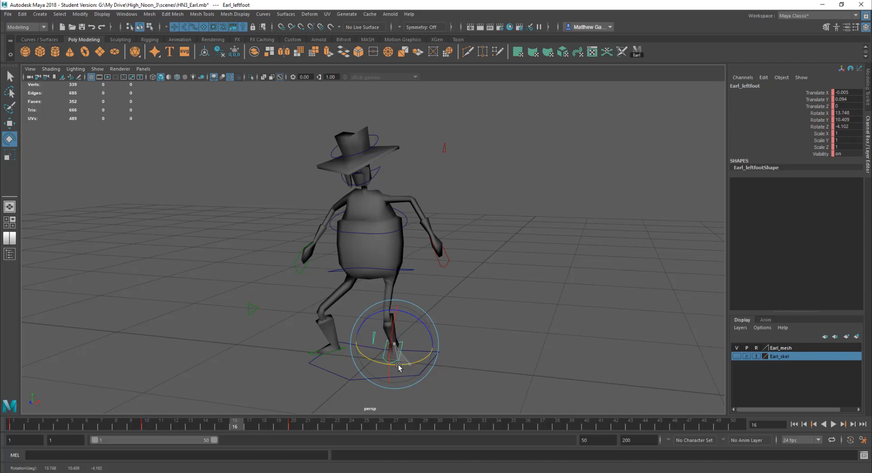
pyautogui.hotkey('alt', 'v')
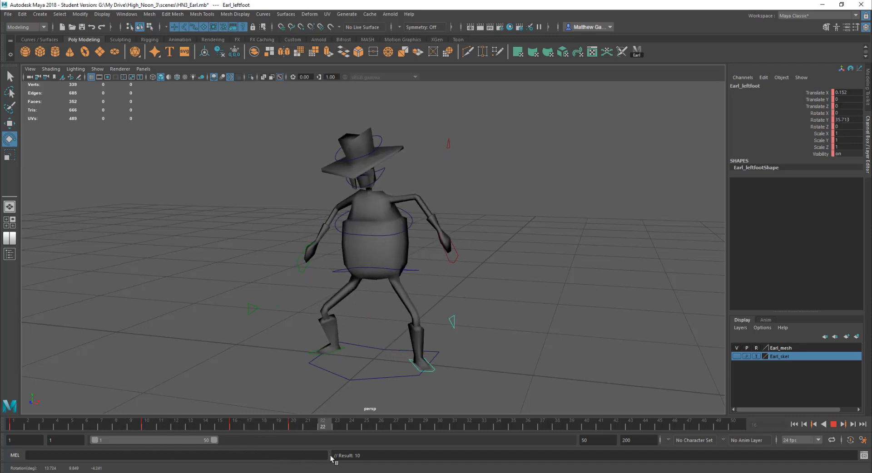
# Select the waist control and rotate it at frame 6, then play back the animation
pyautogui.hotkey('alt', 'v')
pyautogui.click(415, 270)
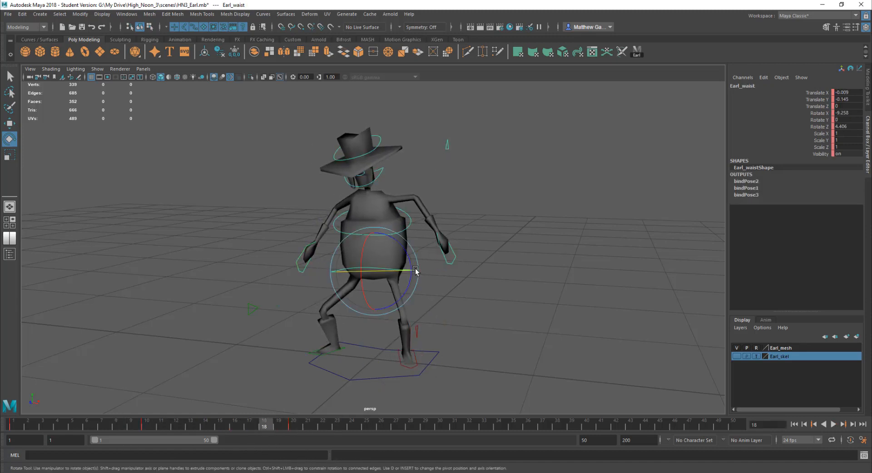
pyautogui.hotkey('alt', 'v')
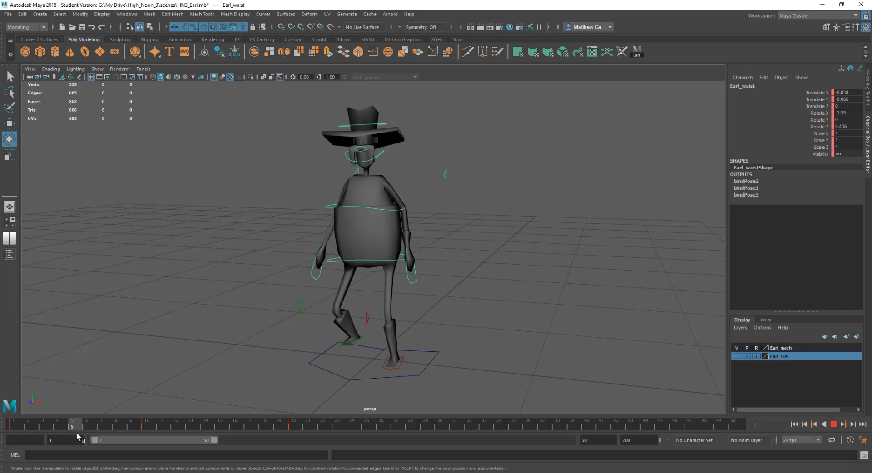
pyautogui.hotkey('alt', 'v')
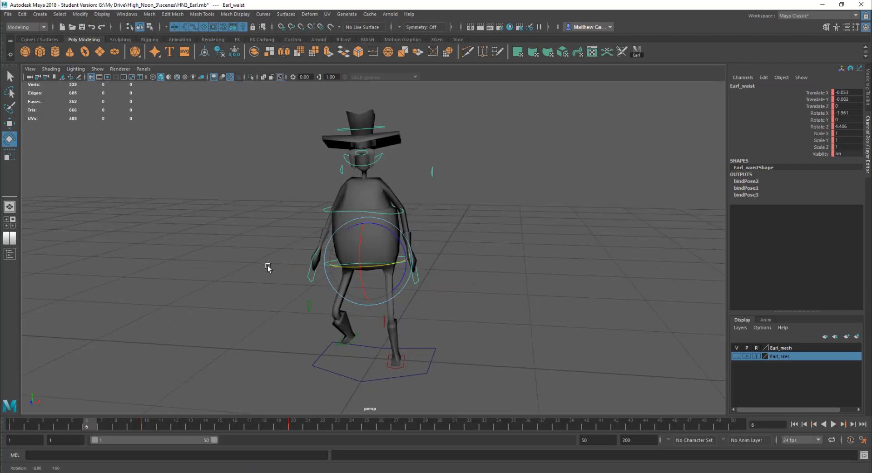
pyautogui.moveTo(393, 234); pyautogui.dragTo(403, 237)
pyautogui.press('w')
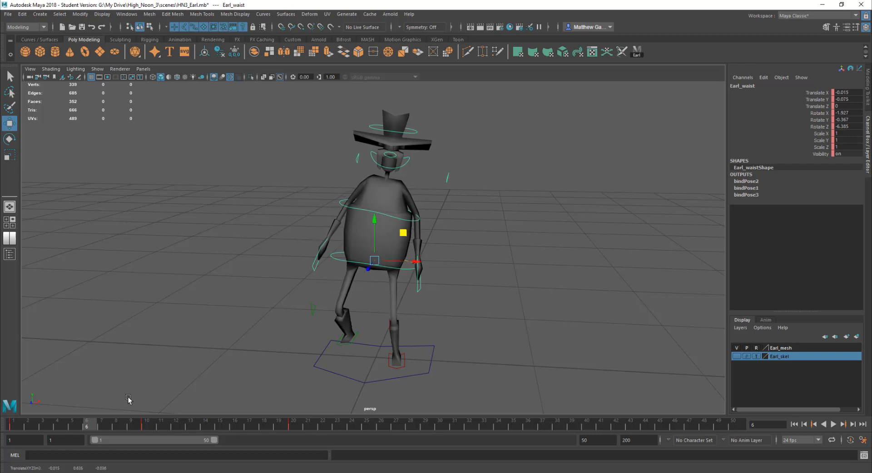
pyautogui.hotkey('alt', 'v')
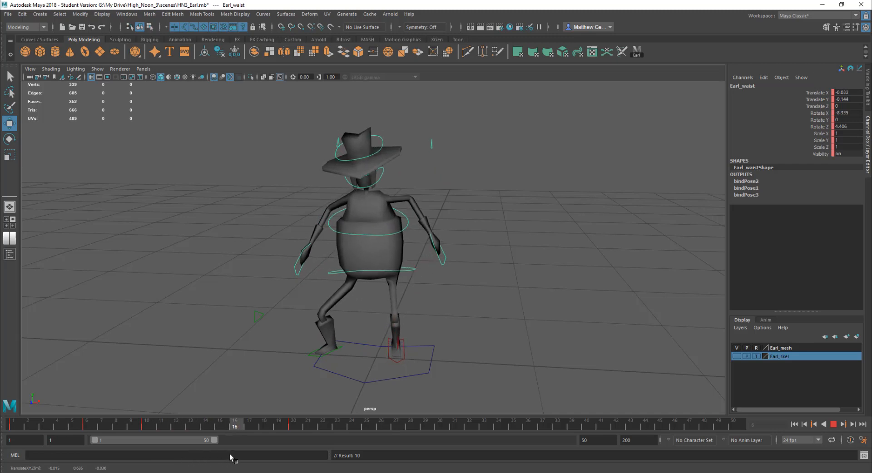
# At frame 16, shift and rotate the waist control, then play back the animation
pyautogui.hotkey('alt', 'v')
pyautogui.moveTo(422, 274); pyautogui.dragTo(401, 272)
pyautogui.press('e')
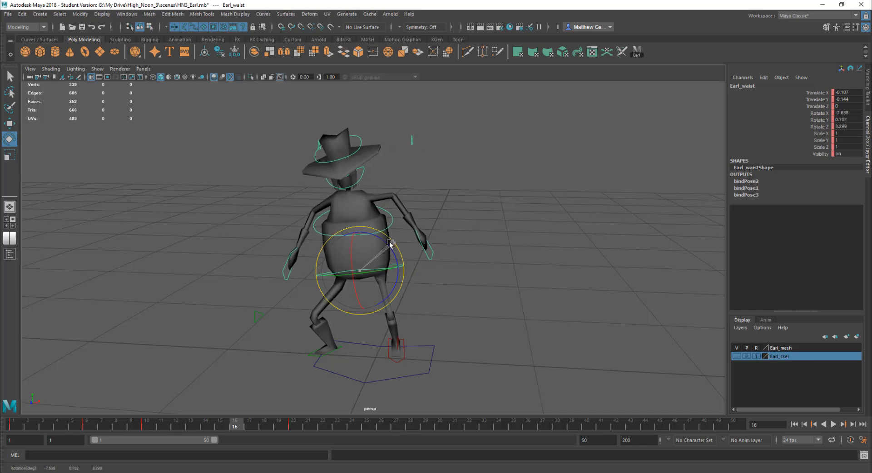
pyautogui.moveTo(390, 243); pyautogui.dragTo(372, 269)
pyautogui.hotkey('alt', 'v')
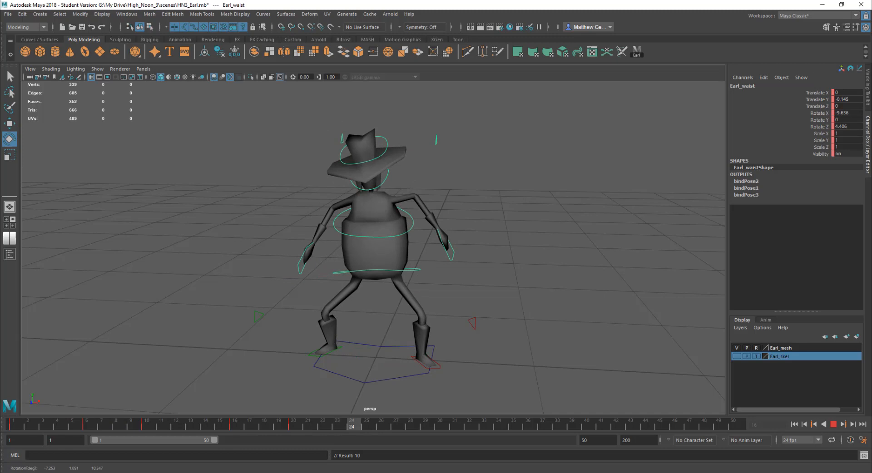
# Play back the animation from the first frame to review Earl's waist and foot motion
pyautogui.click(14, 426)
pyautogui.keyDown('alt'); pyautogui.moveTo(649, 293); pyautogui.dragTo(641, 281); pyautogui.keyUp('alt')
pyautogui.click(834, 425)
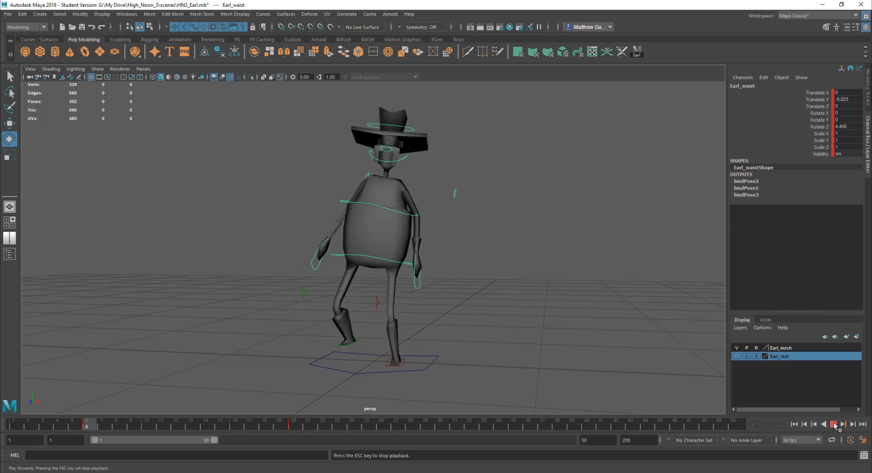
pyautogui.click(834, 425)
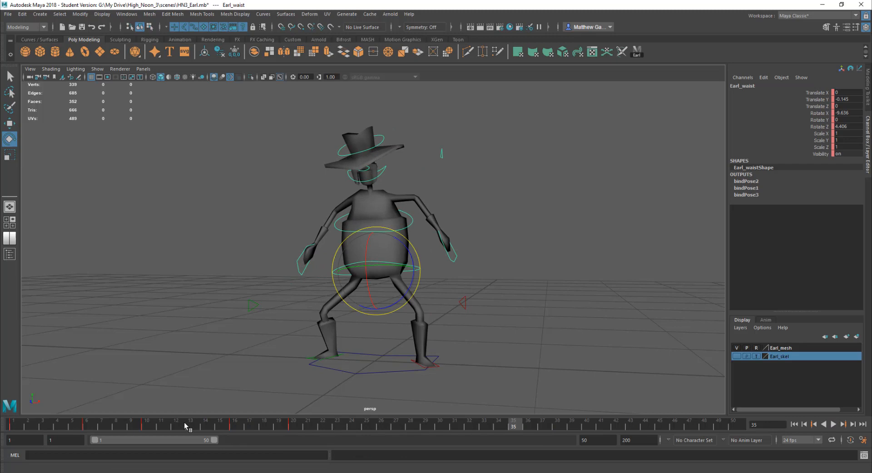
pyautogui.hotkey('alt', 'v')
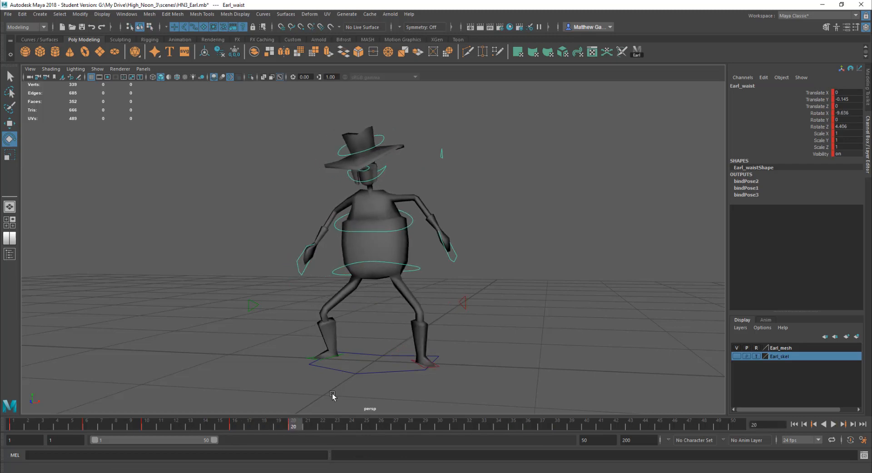
pyautogui.press('Escape')
pyautogui.click(446, 276)
pyautogui.click(418, 267)
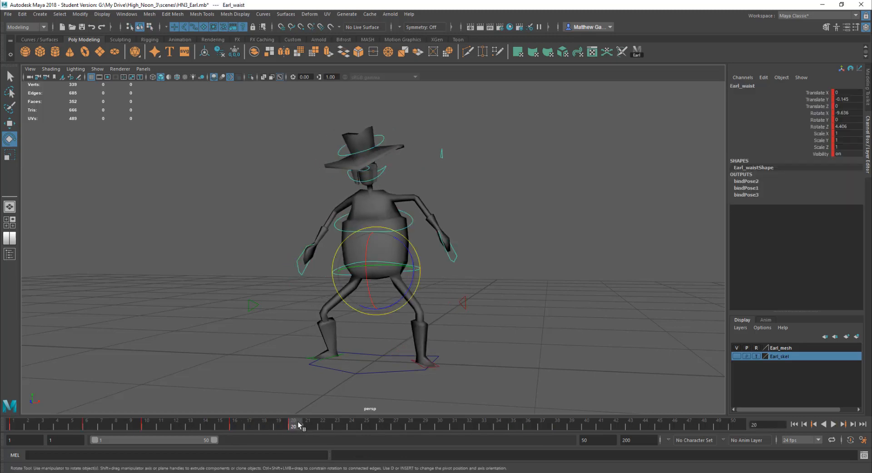
pyautogui.hotkey('alt', 'v')
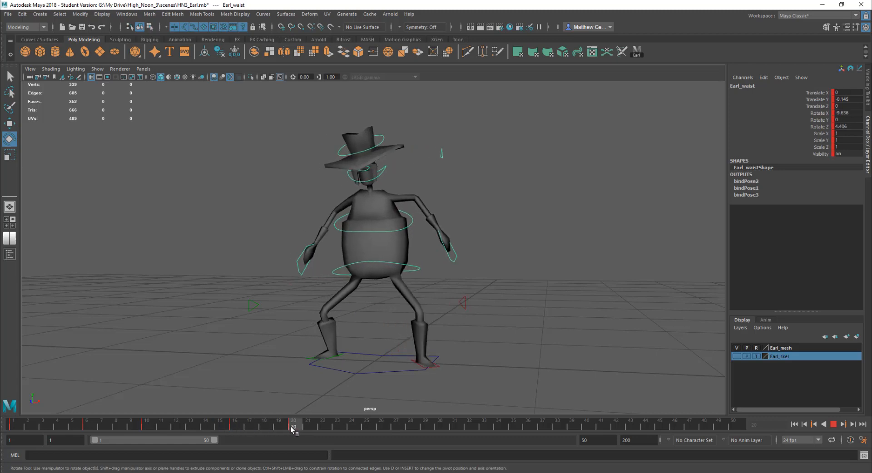
pyautogui.hotkey('alt', 'v')
pyautogui.click(354, 426)
pyautogui.hotkey('alt', 'd')
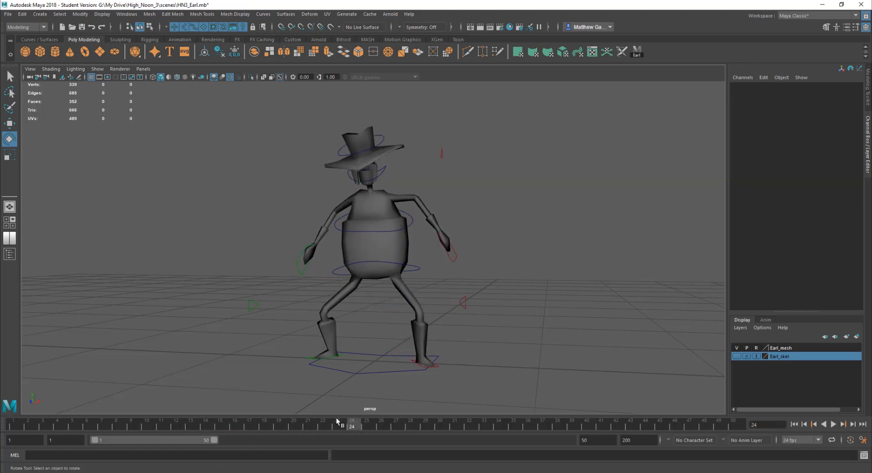
pyautogui.hotkey('alt', 'v')
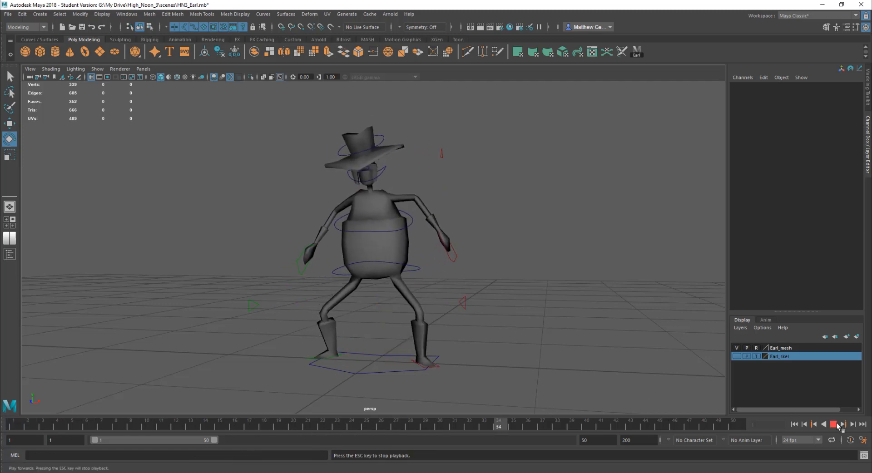
# Select the waist control and nudge it sideways at frame 34, then play back the animation
pyautogui.click(417, 269)
pyautogui.hotkey('alt', 'v')
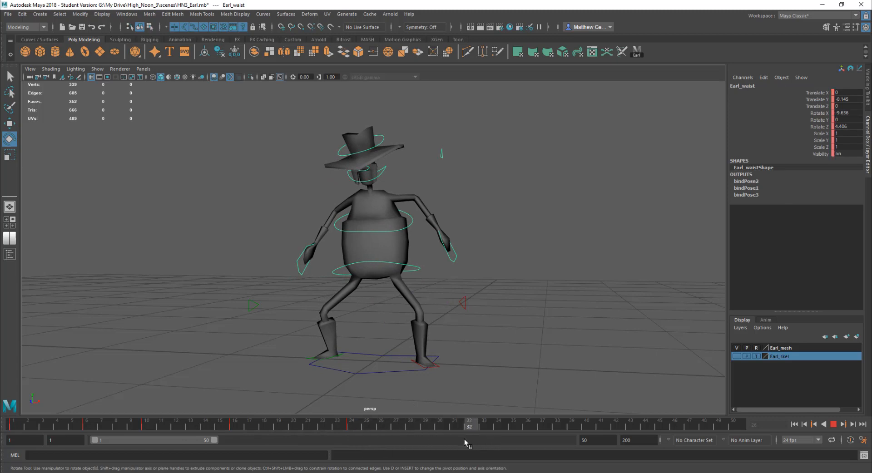
pyautogui.hotkey('alt', 'v')
pyautogui.press('w')
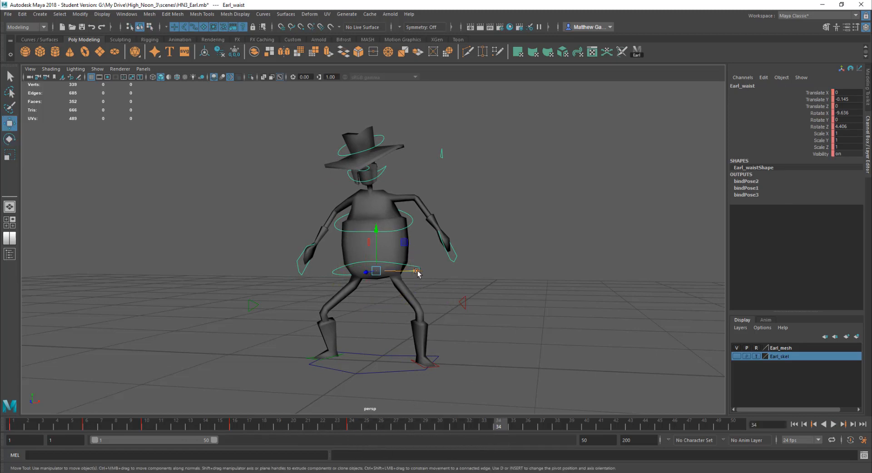
pyautogui.moveTo(418, 273); pyautogui.dragTo(424, 274)
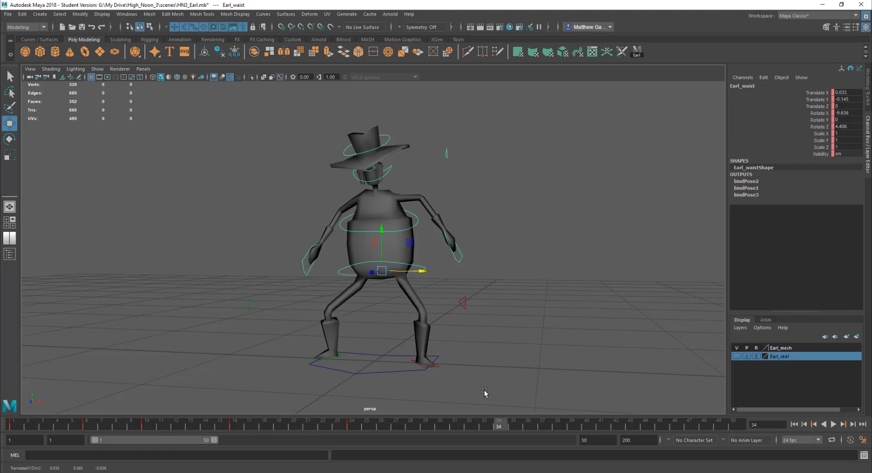
pyautogui.hotkey('alt', 'v')
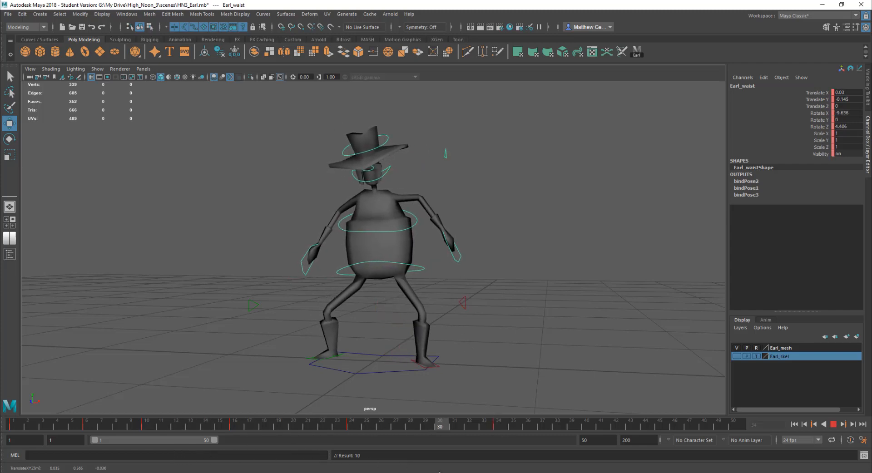
# At frame 45, nudge the waist control back toward center and play the animation backwards and forwards
pyautogui.hotkey('alt', 'v')
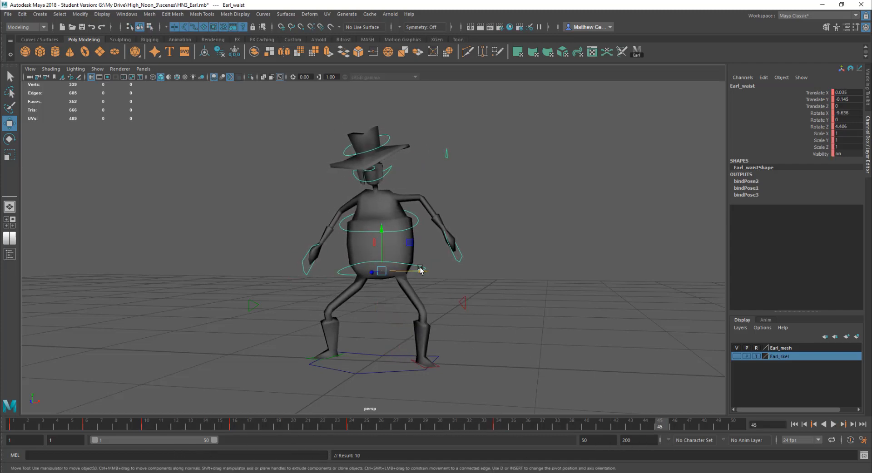
pyautogui.moveTo(417, 268); pyautogui.dragTo(414, 271)
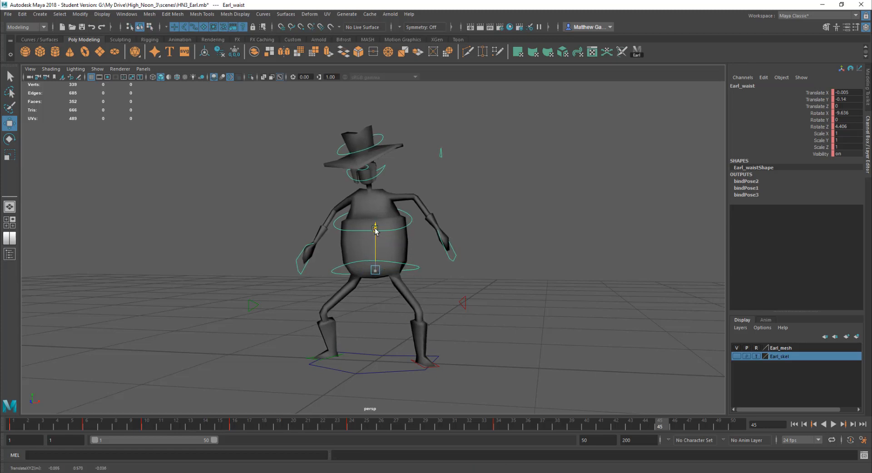
pyautogui.click(833, 425)
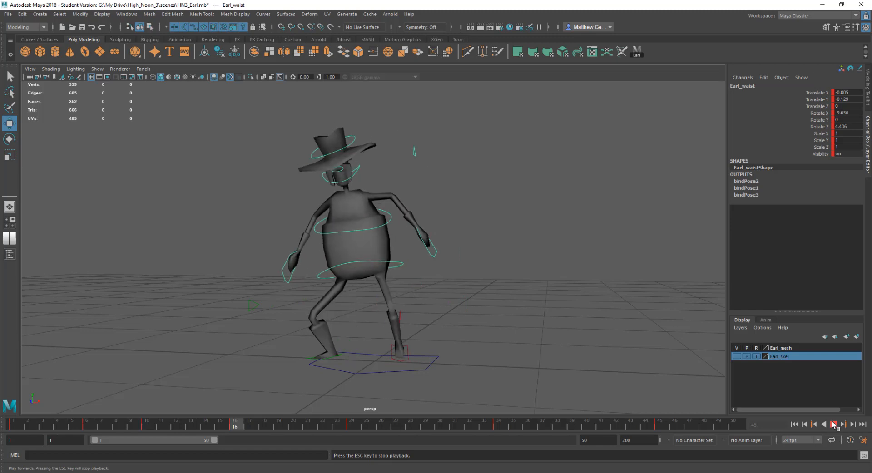
pyautogui.click(834, 424)
# Try to cut the waist control's key at frame 10, then play the animation from the first frame
pyautogui.click(143, 423)
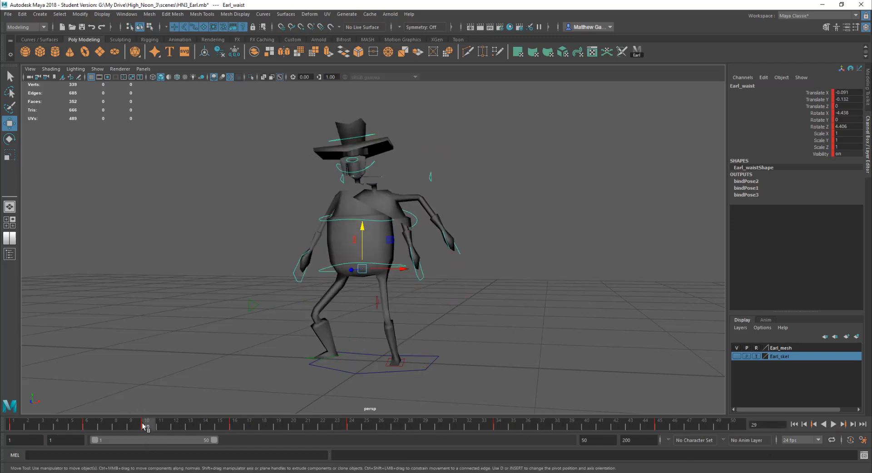
pyautogui.rightClick(143, 422)
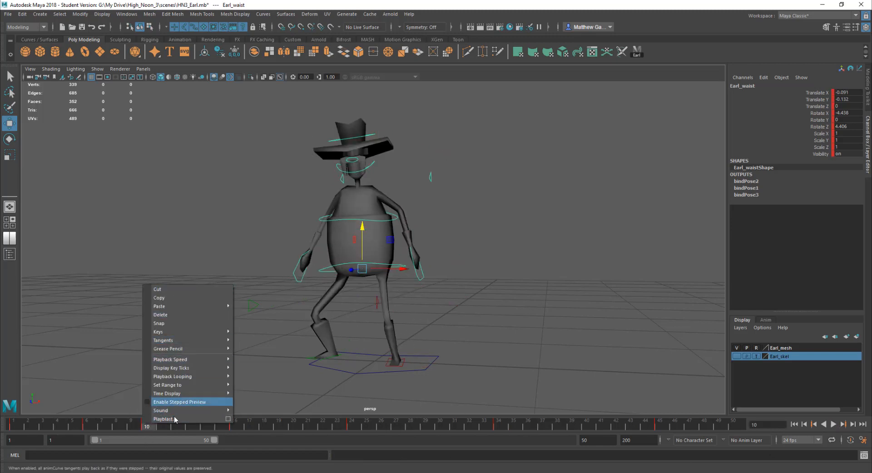
pyautogui.moveTo(163, 379)
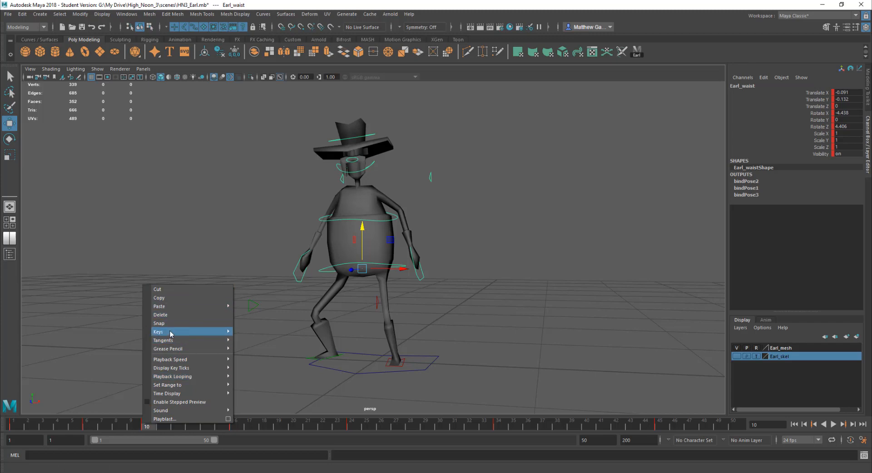
pyautogui.moveTo(164, 344)
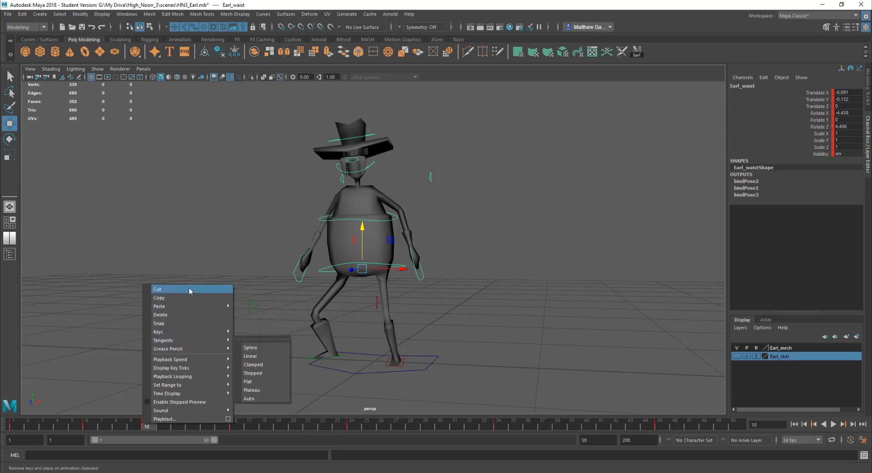
pyautogui.click(221, 239)
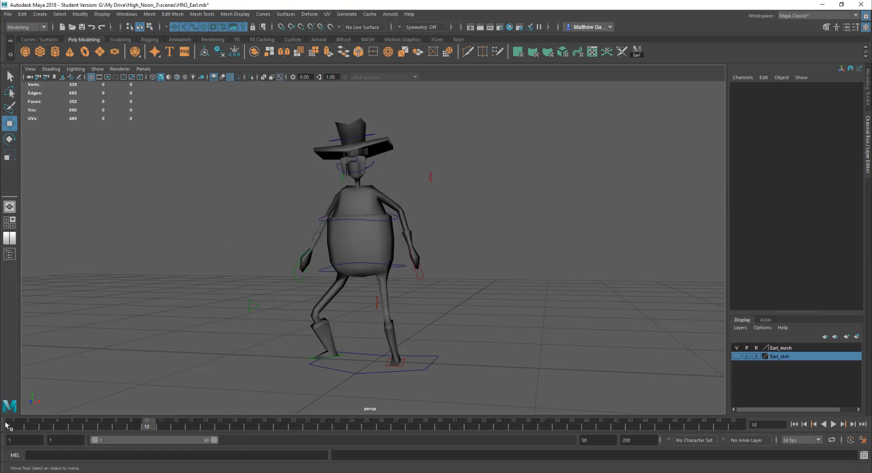
pyautogui.click(21, 423)
pyautogui.hotkey('alt', 'v')
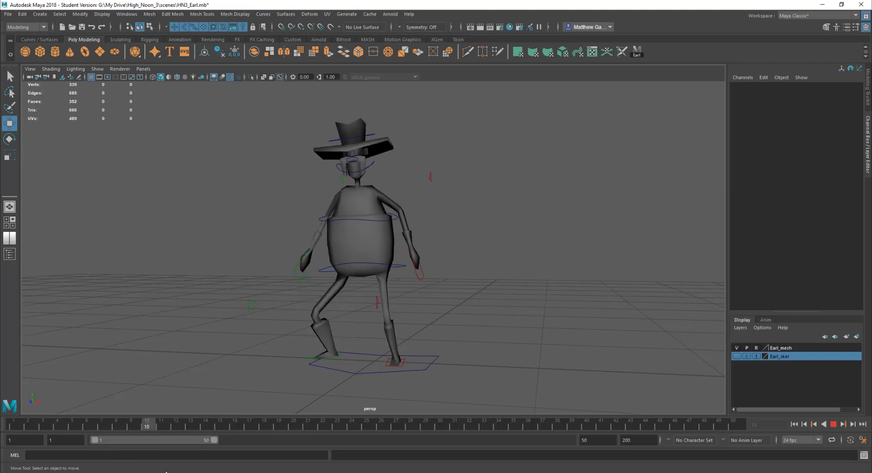